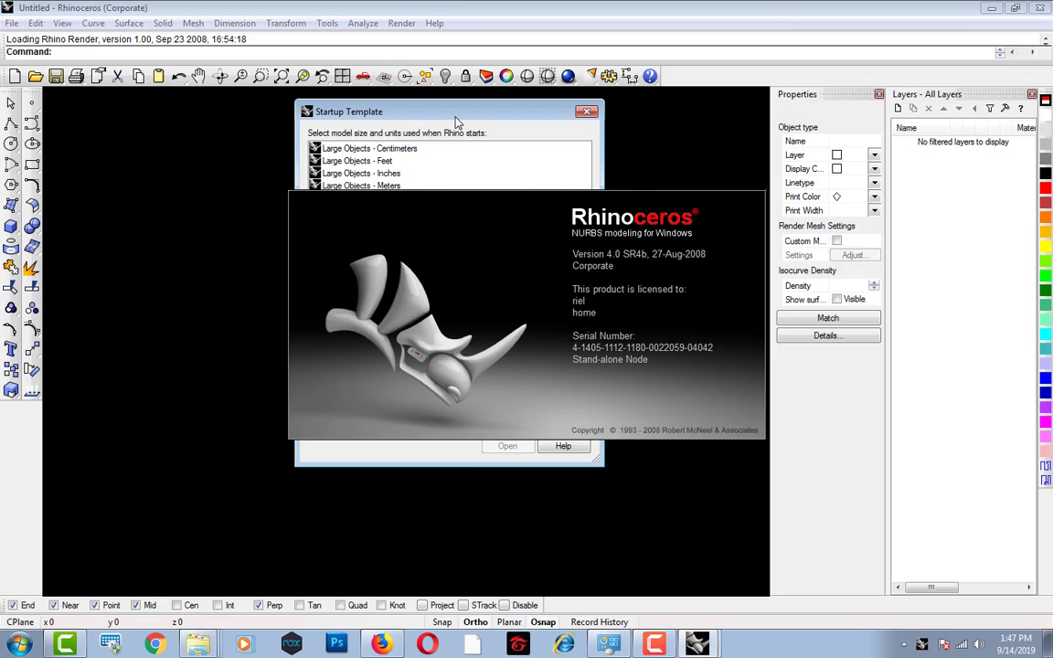
Start a new model from a startup template and maximize the Perspective viewport.
double_click(396, 201)
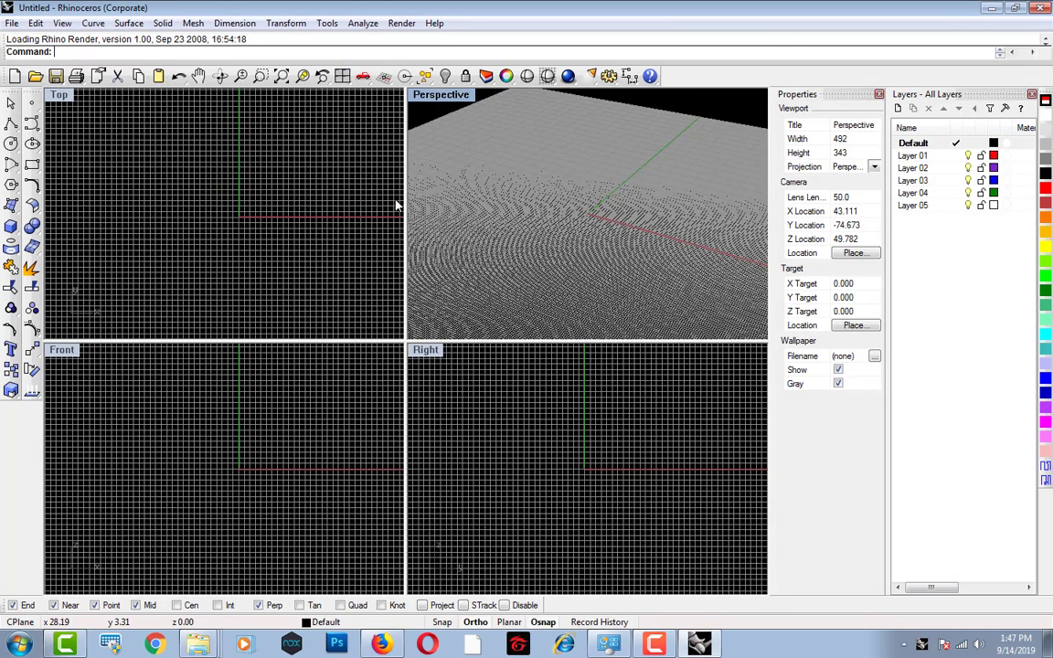
double_click(454, 95)
scroll(458, 223, "down", 3)
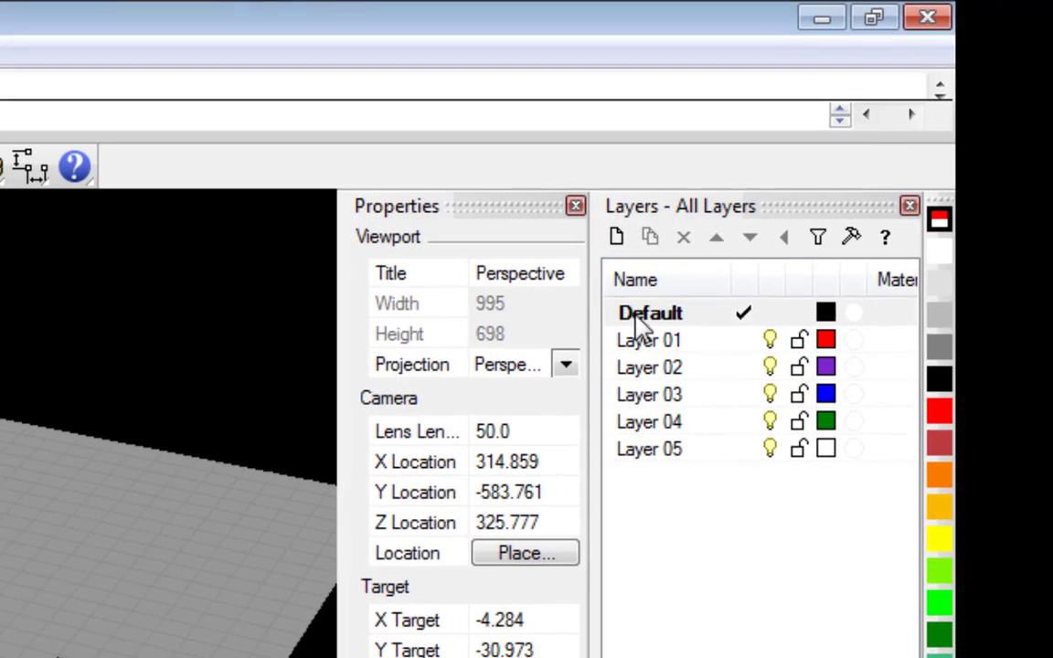
Rename the Default layer to "curve" and delete Layer 01 through Layer 05.
left_click(639, 325)
left_click(645, 326)
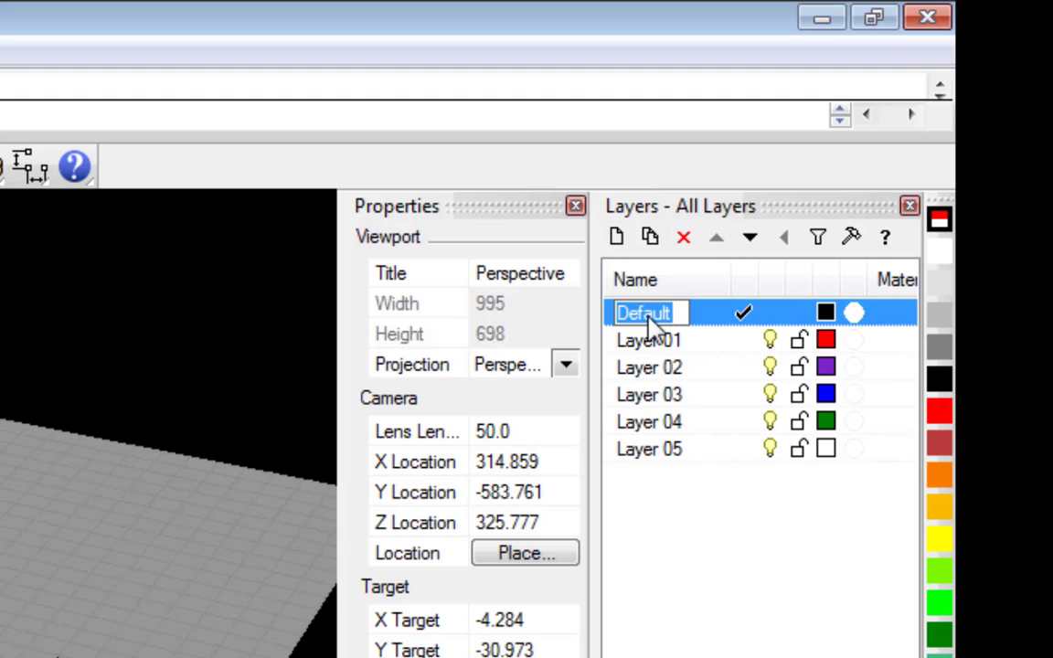
type("curve")
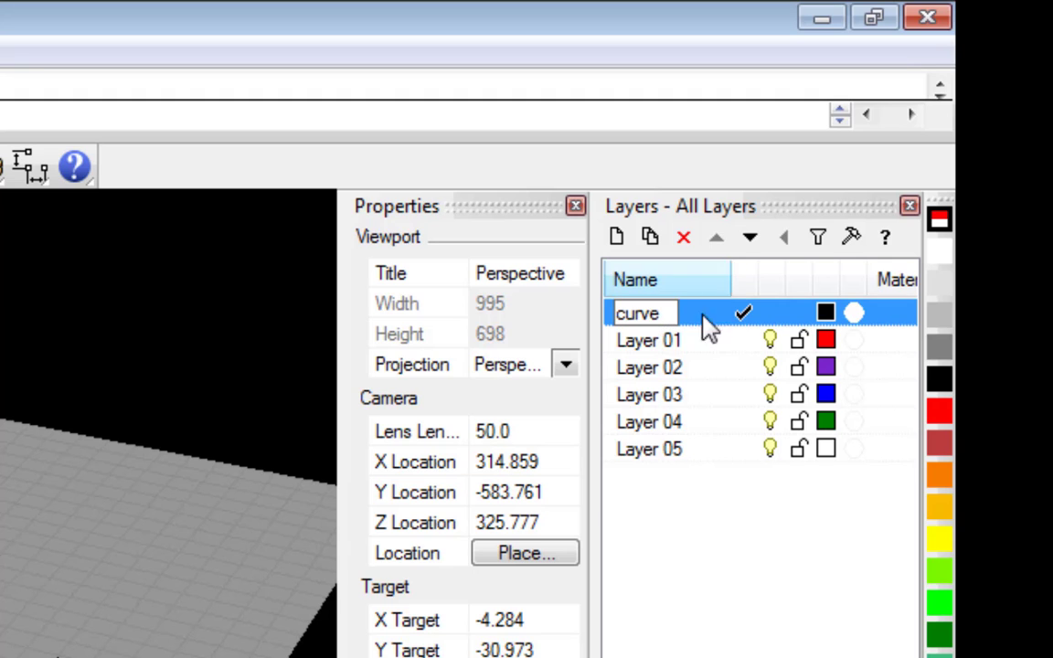
key("Return")
left_click_drag(731, 559, 620, 347)
left_click(683, 239)
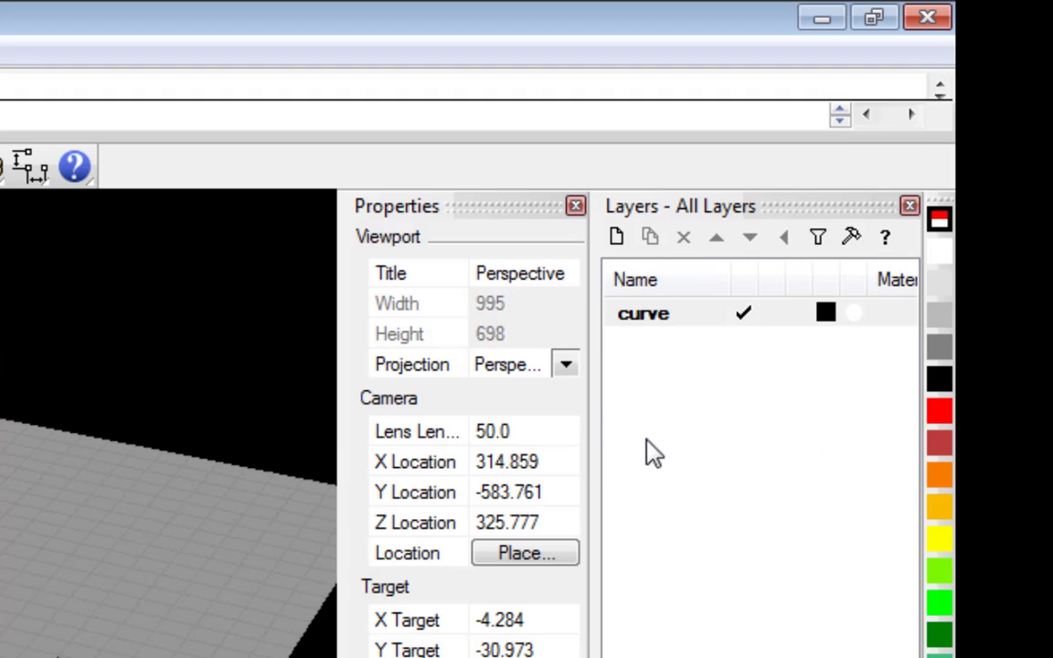
Create a new layer named "picture".
left_click(617, 239)
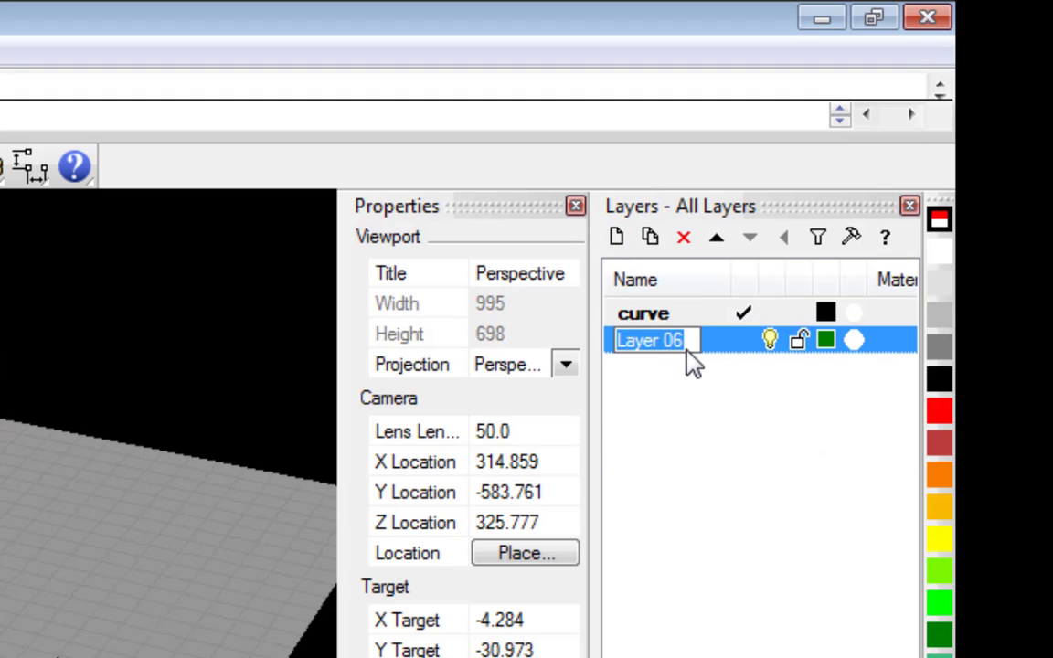
type("pictu")
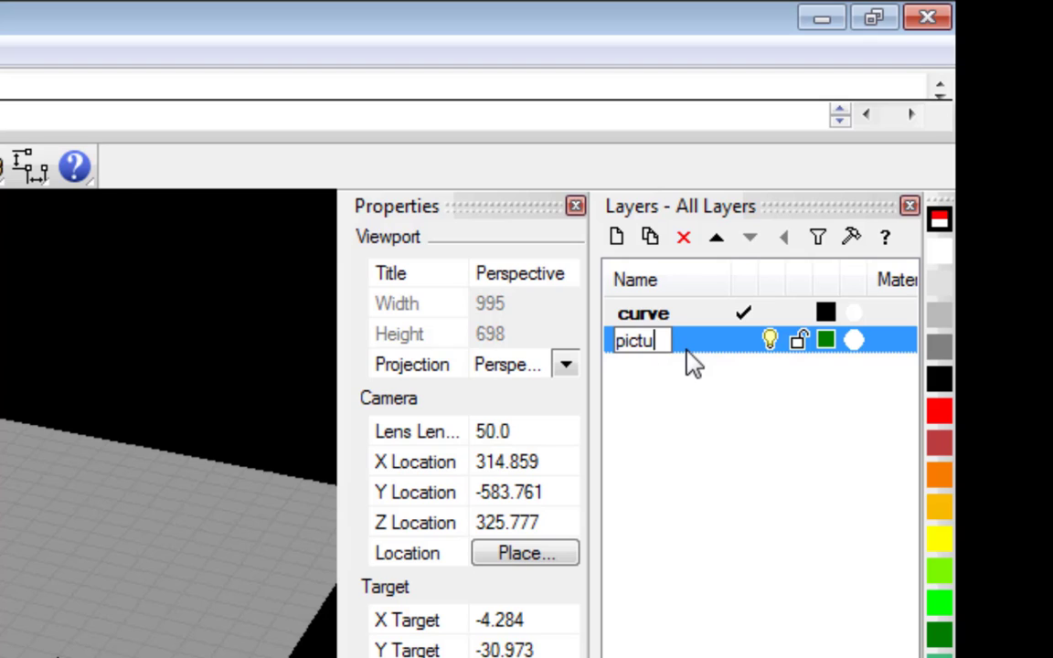
type("re")
key("Return")
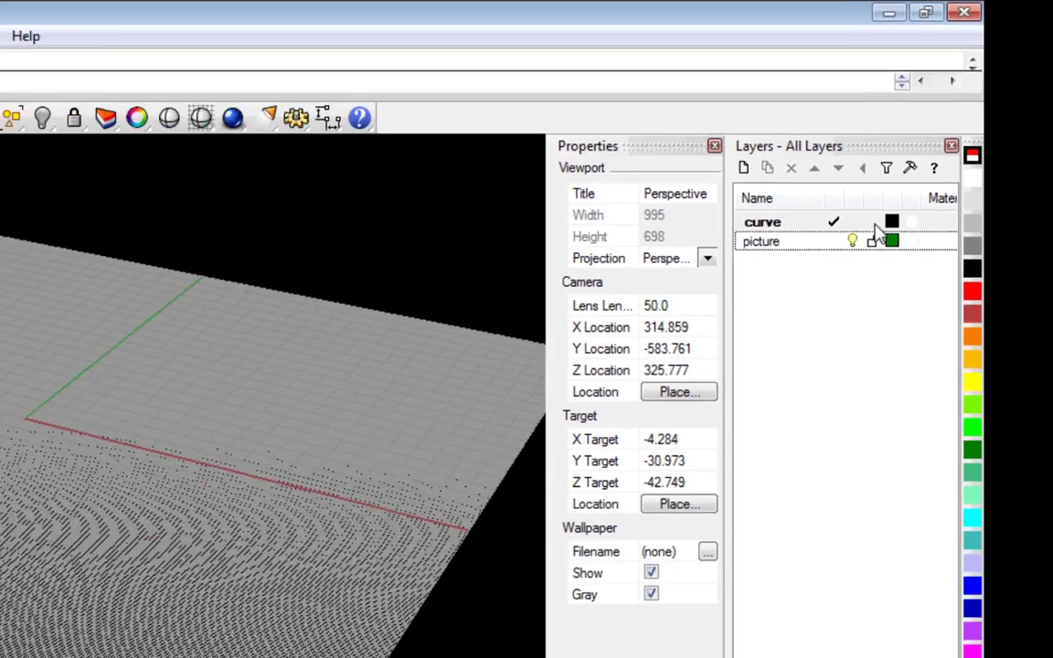
Set the curve layer's color to Green.
left_click(891, 222)
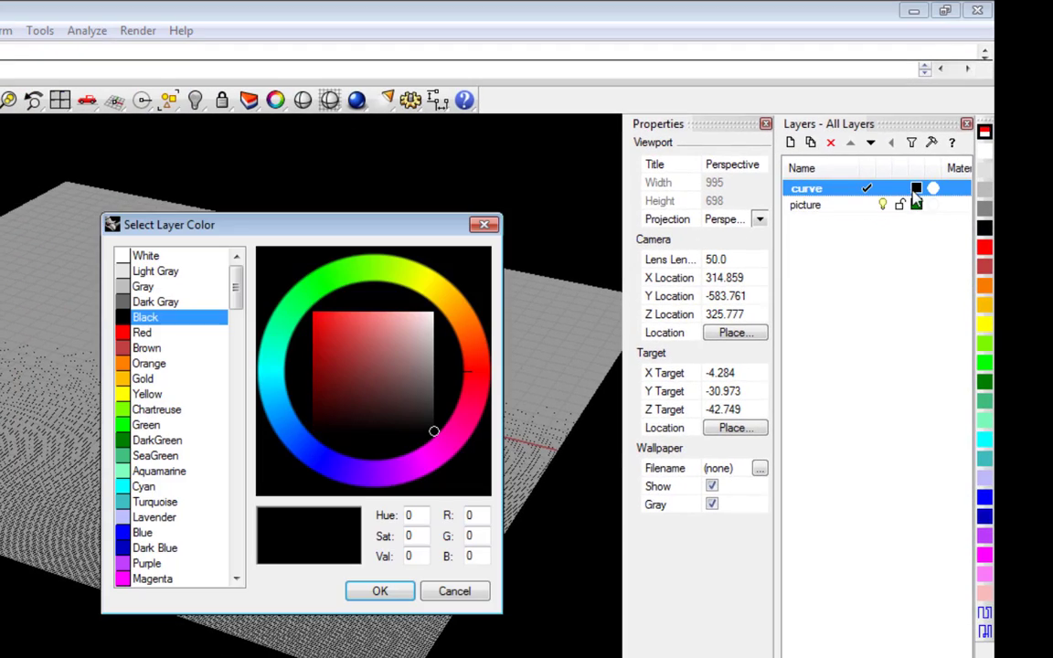
left_click(150, 425)
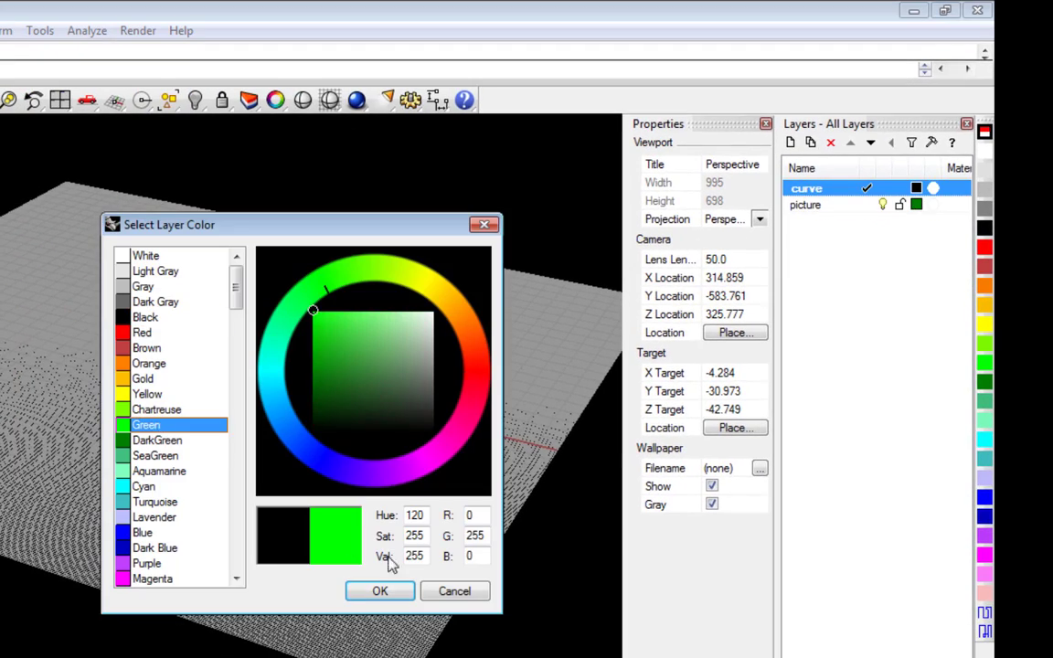
left_click(397, 591)
Make the picture layer current and turn off the curve layer's visibility.
left_click(866, 206)
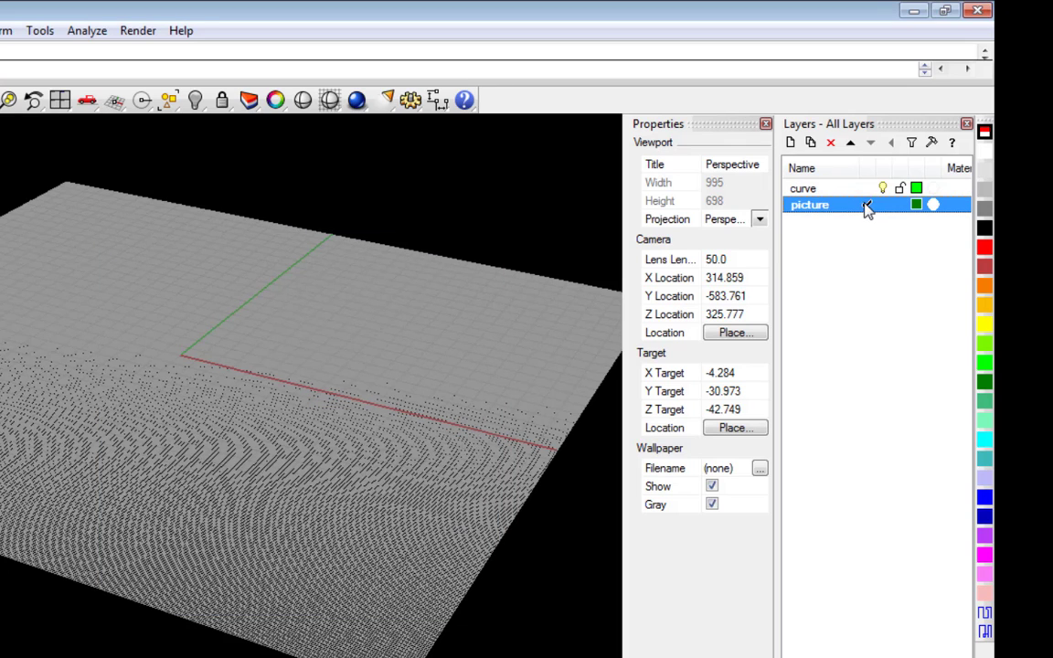
left_click(885, 191)
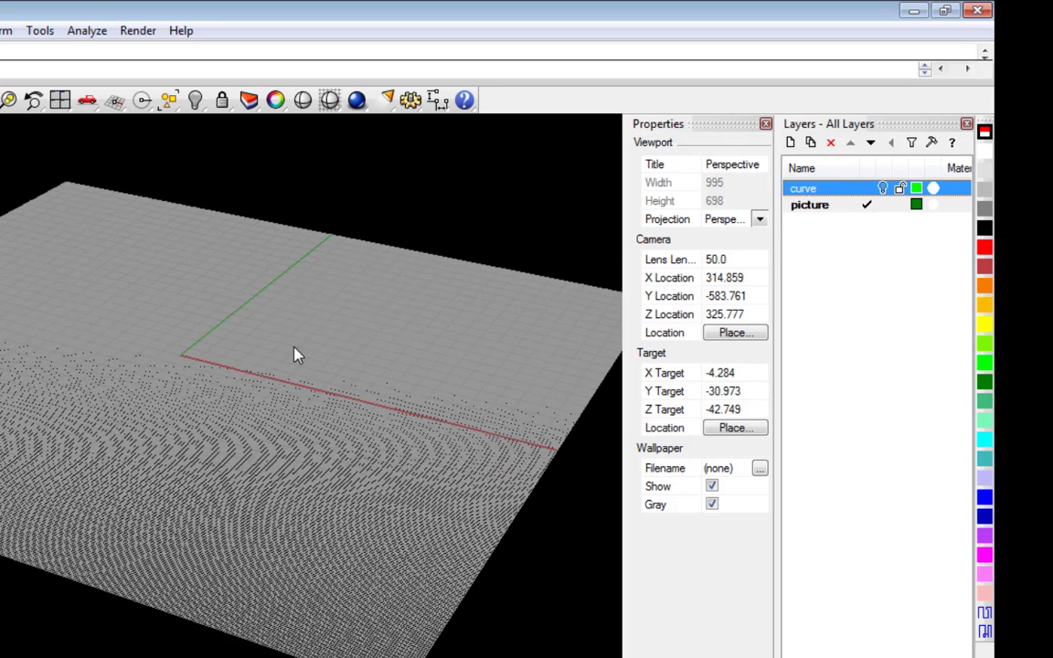
Change the maximized Perspective viewport to the Front view with the whole construction grid in sight.
right_click(77, 92)
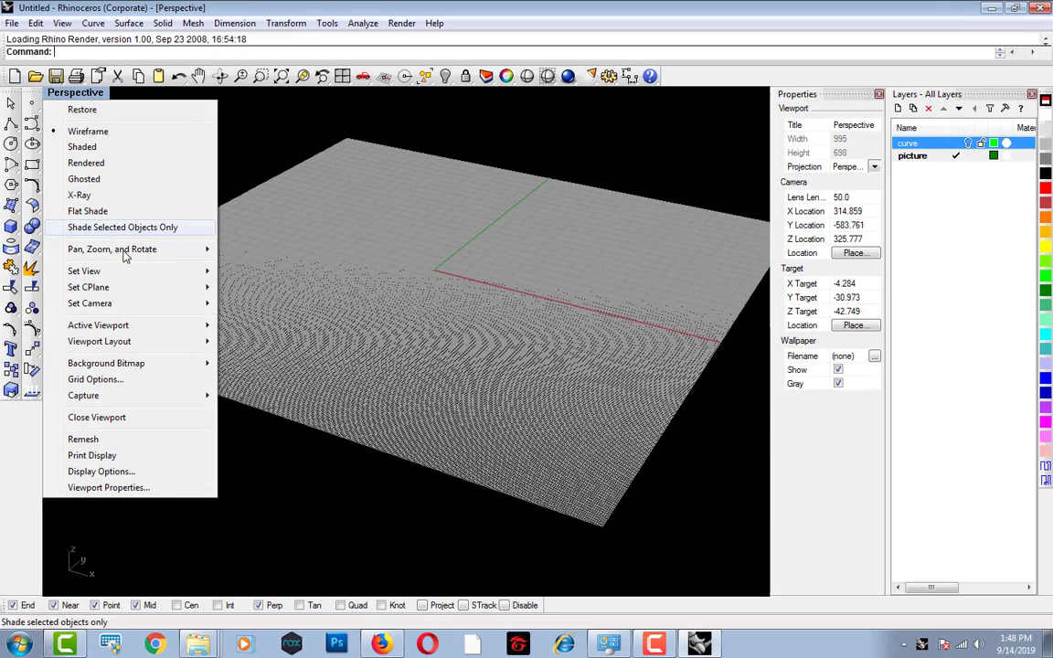
mouse_move(125, 276)
left_click(264, 360)
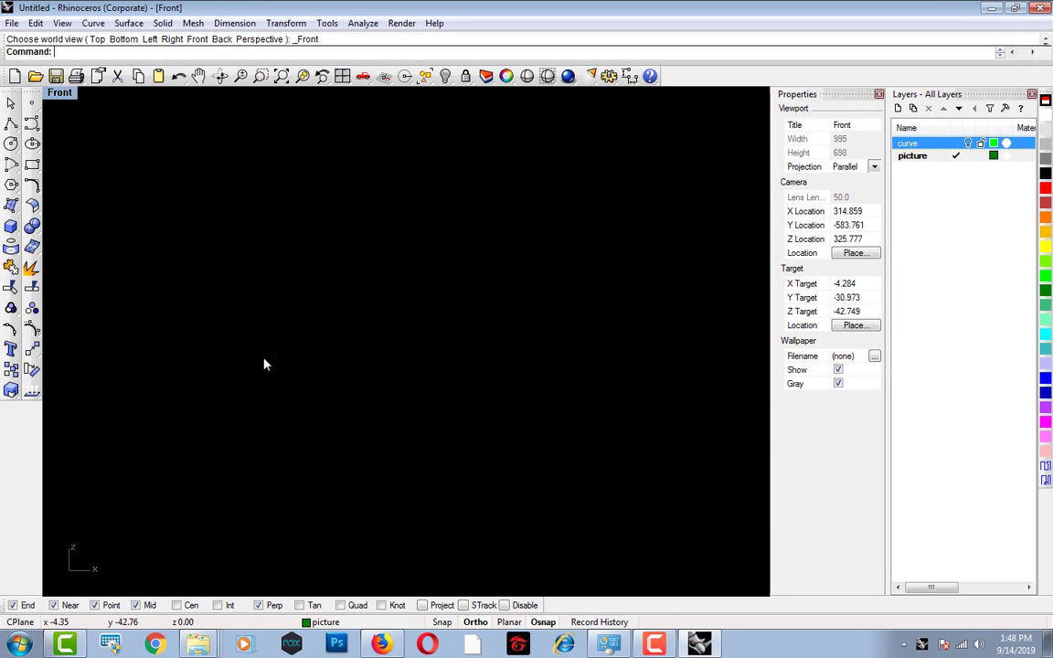
left_click(302, 292)
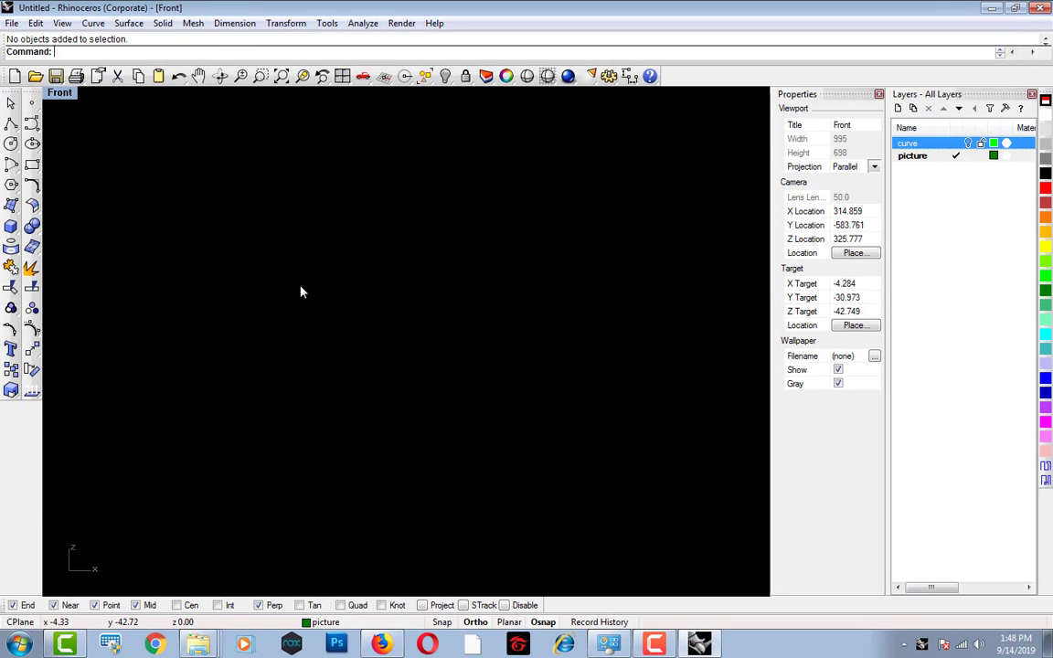
scroll(303, 293, "down", 5)
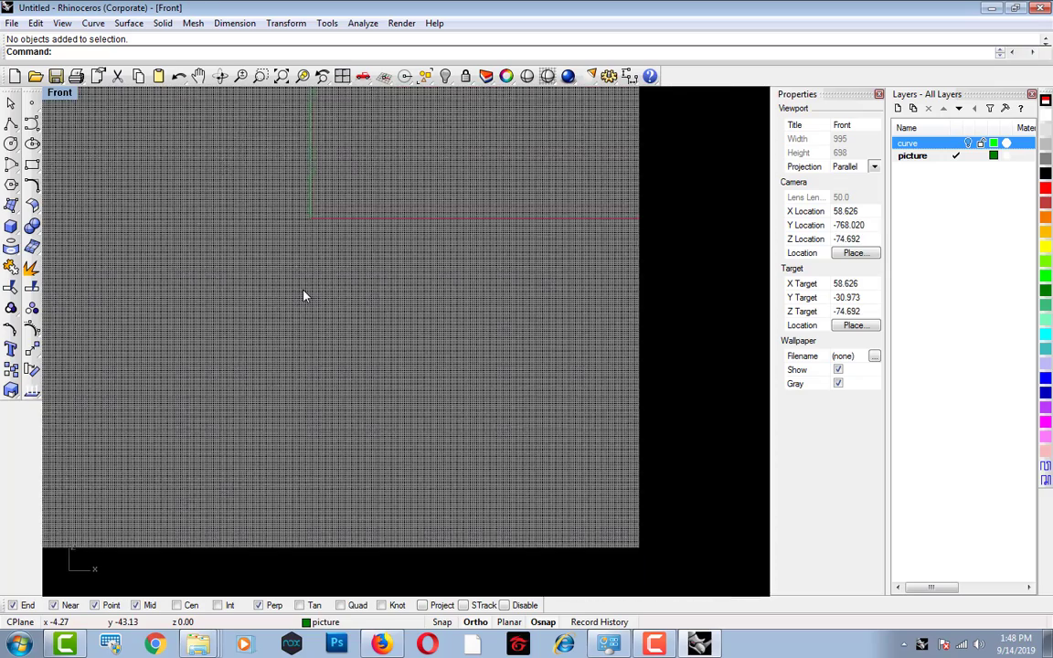
scroll(388, 270, "up", 3)
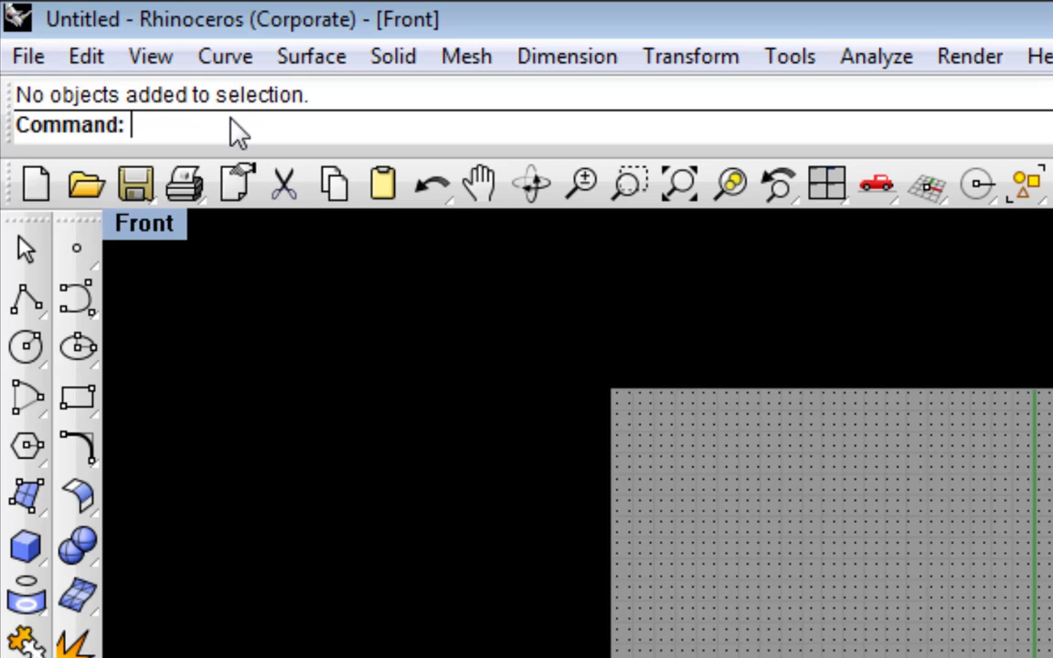
Insert the drinking glass image with PictureFrame, spanning most of the grid in the Front view.
type("PictureFrame")
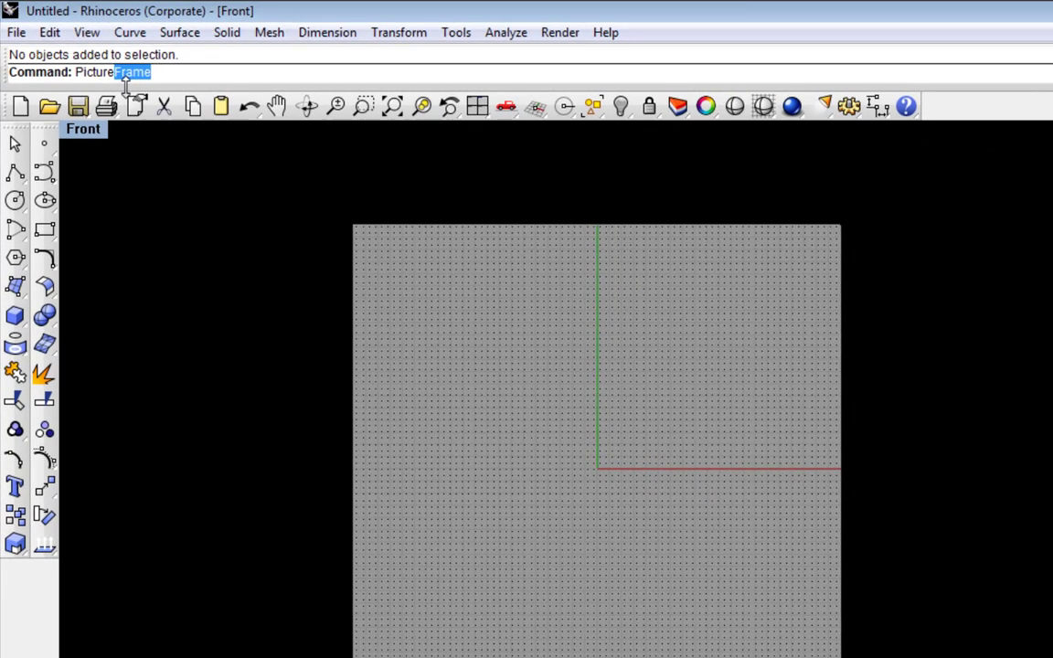
key("Return")
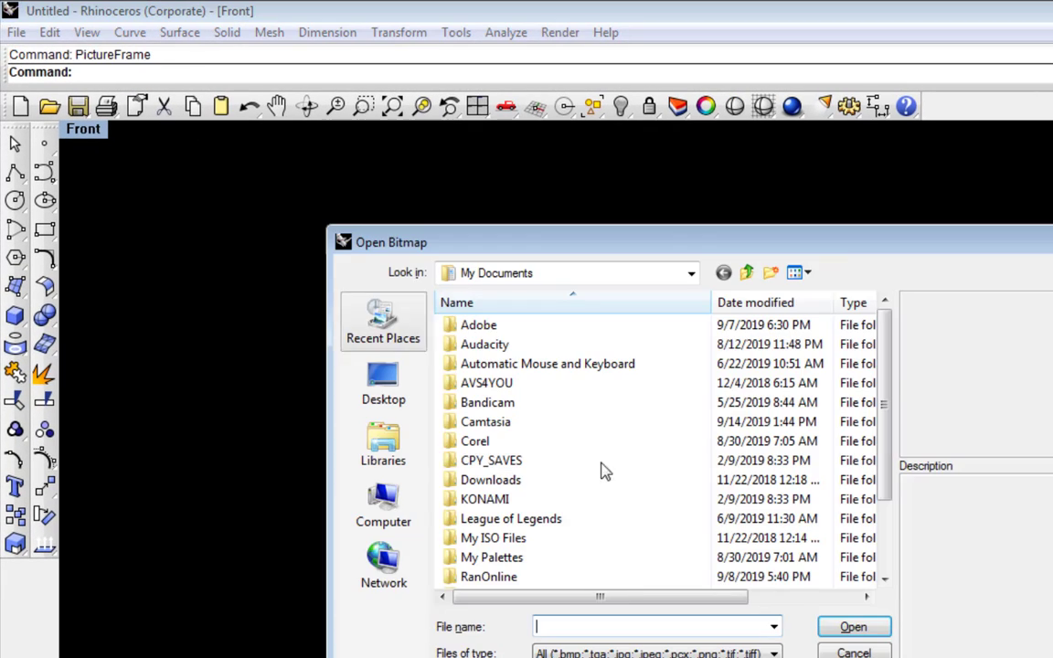
left_click_drag(895, 371, 889, 522)
double_click(585, 560)
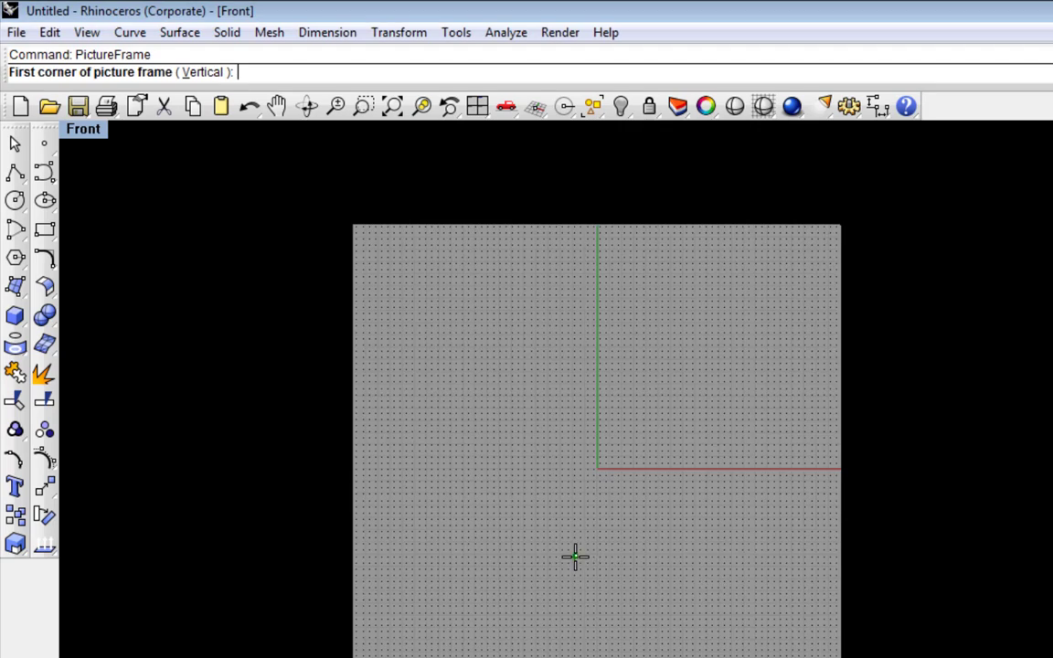
left_click(423, 291)
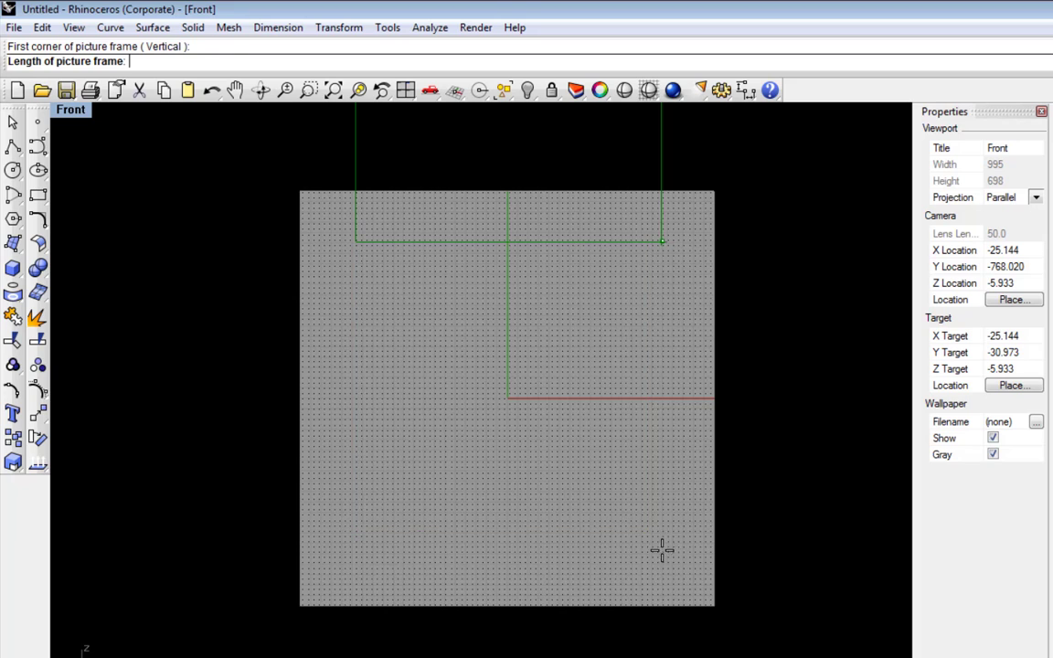
left_click(651, 586)
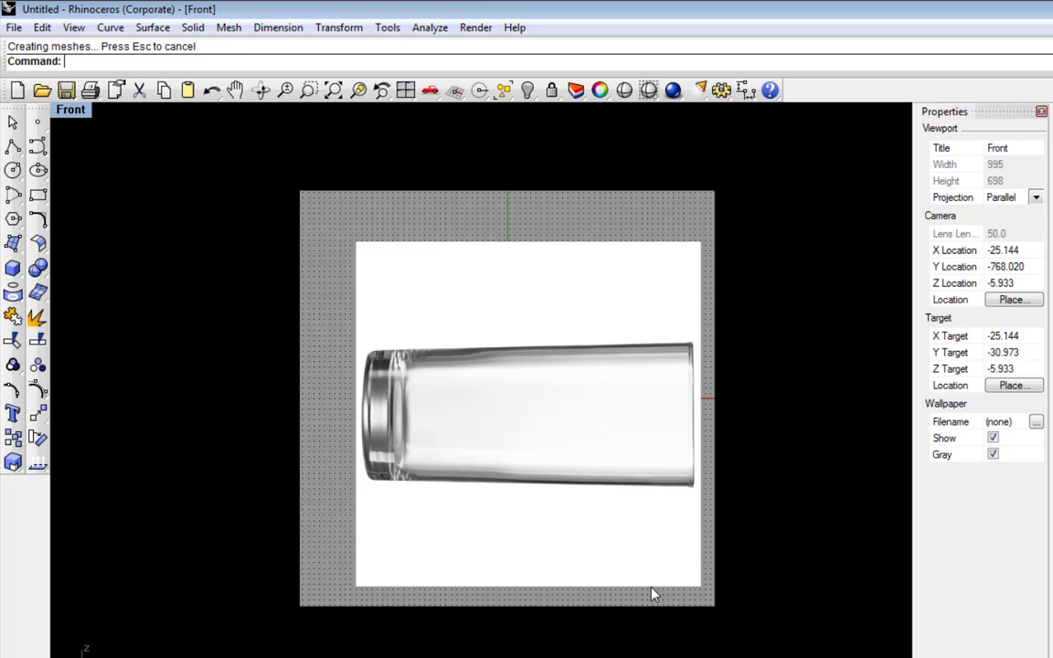
Rotate the glass picture 90 degrees counterclockwise about the midpoint of its left edge so the glass stands upright.
left_click(630, 423)
type("r")
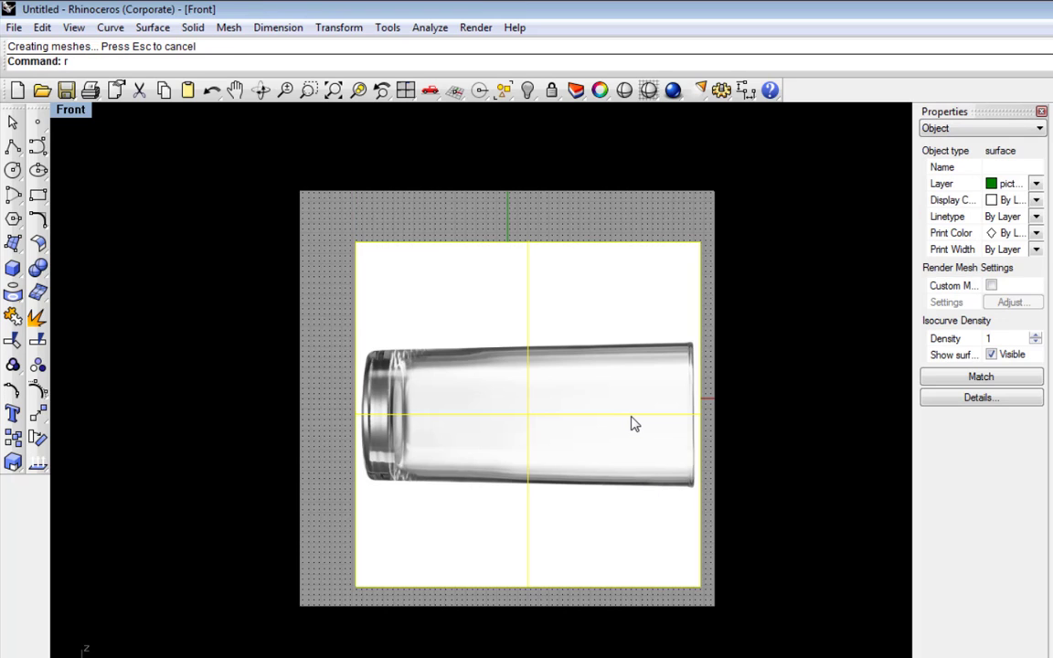
type("otate")
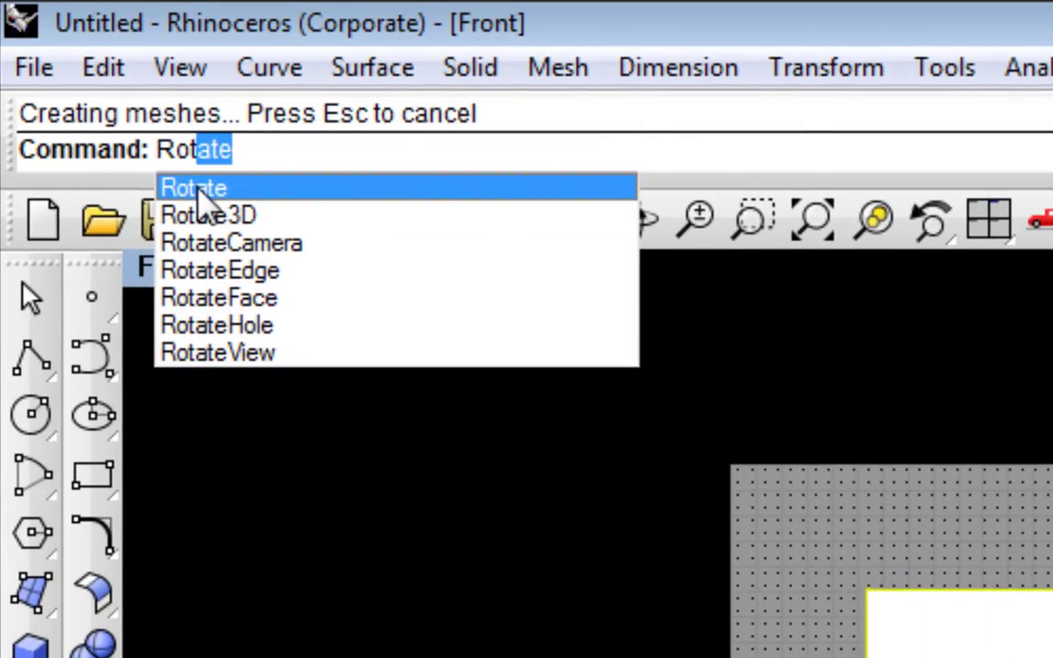
left_click(199, 189)
left_click(318, 369)
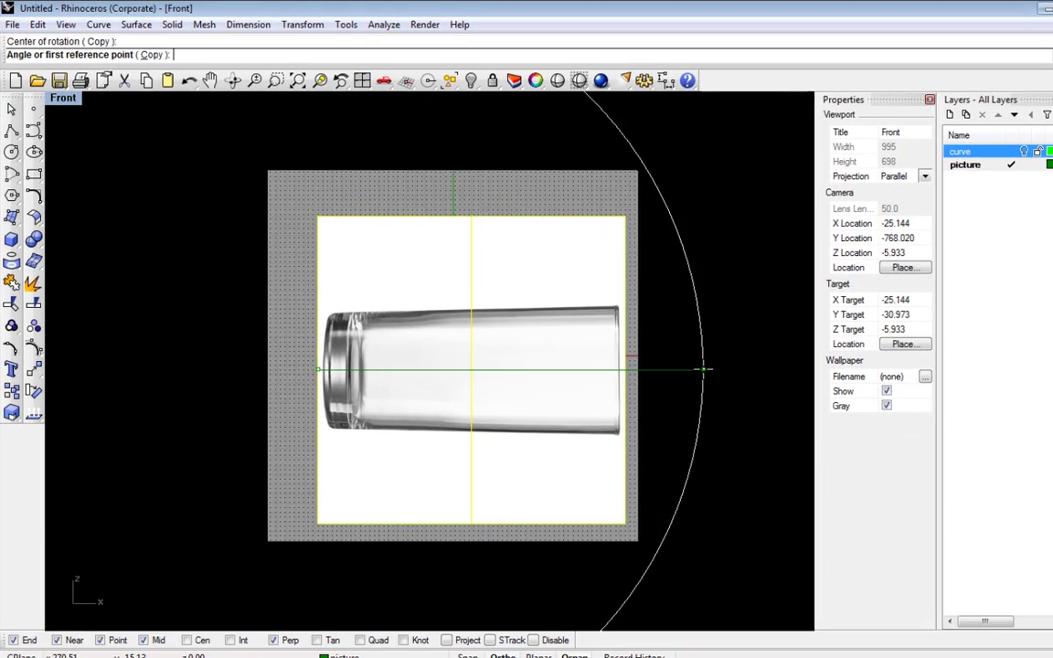
left_click(702, 369)
left_click(409, 213)
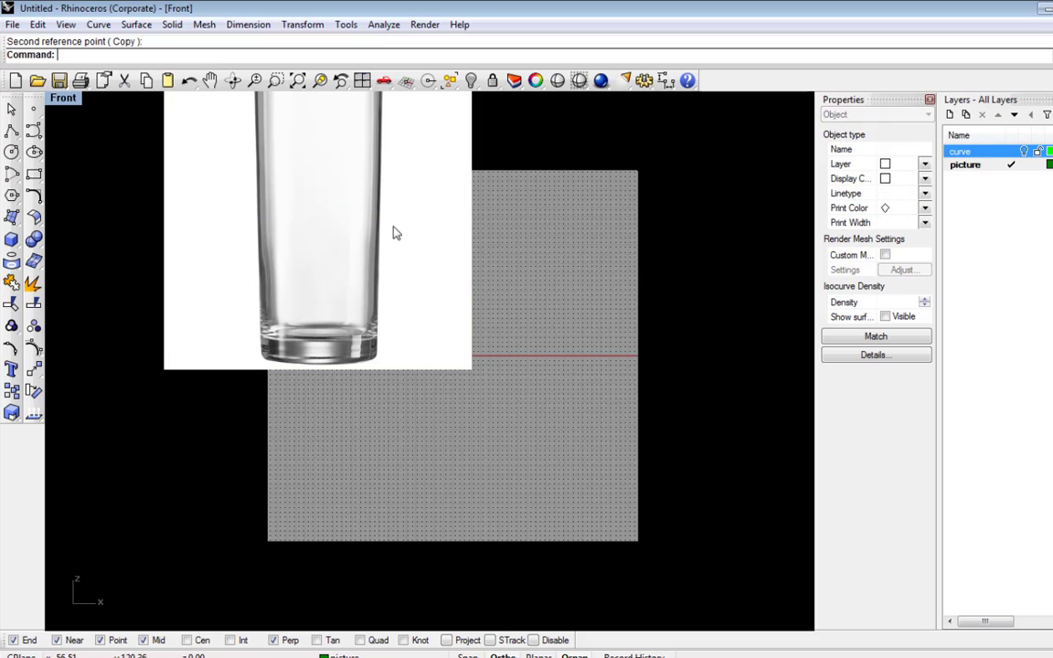
Move the glass picture from its center point to the origin, entering 0 as the destination.
left_click(393, 230)
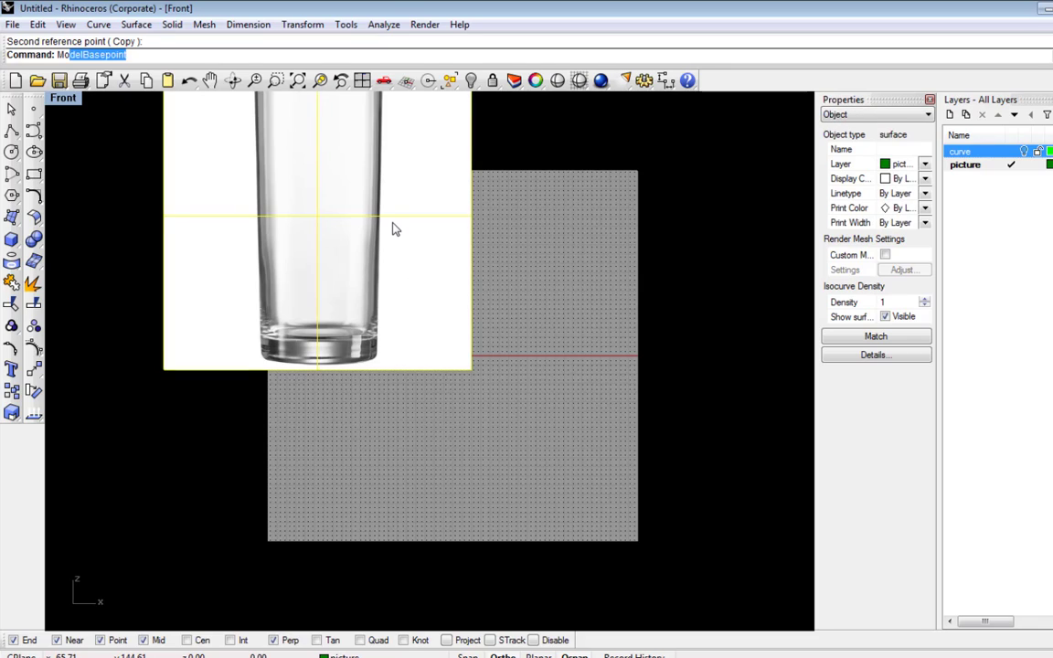
type("ove")
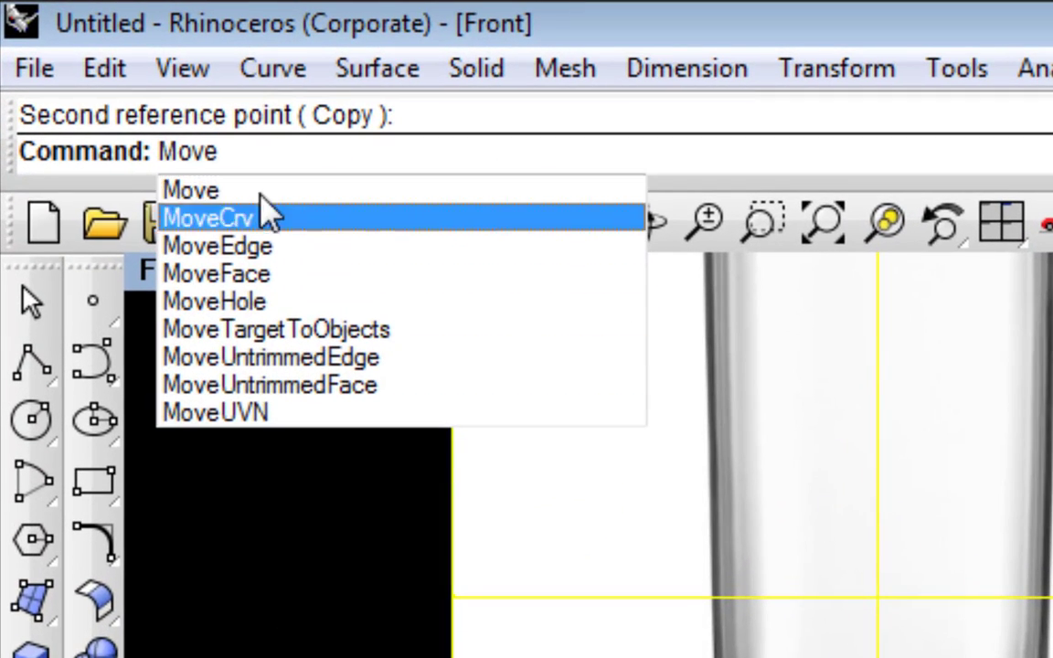
key("Return")
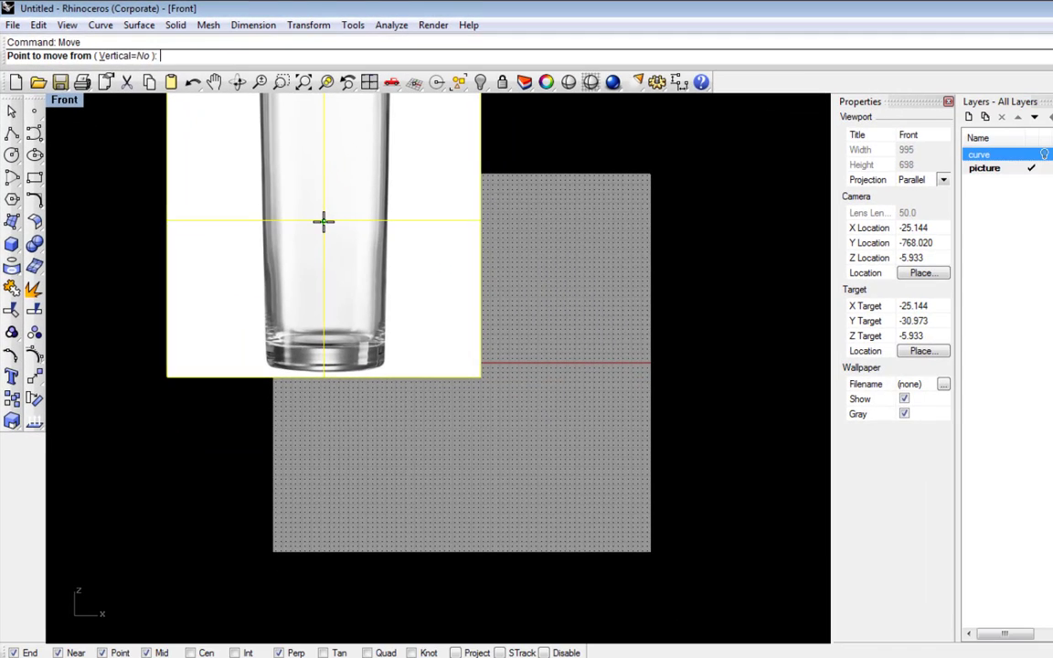
left_click(324, 220)
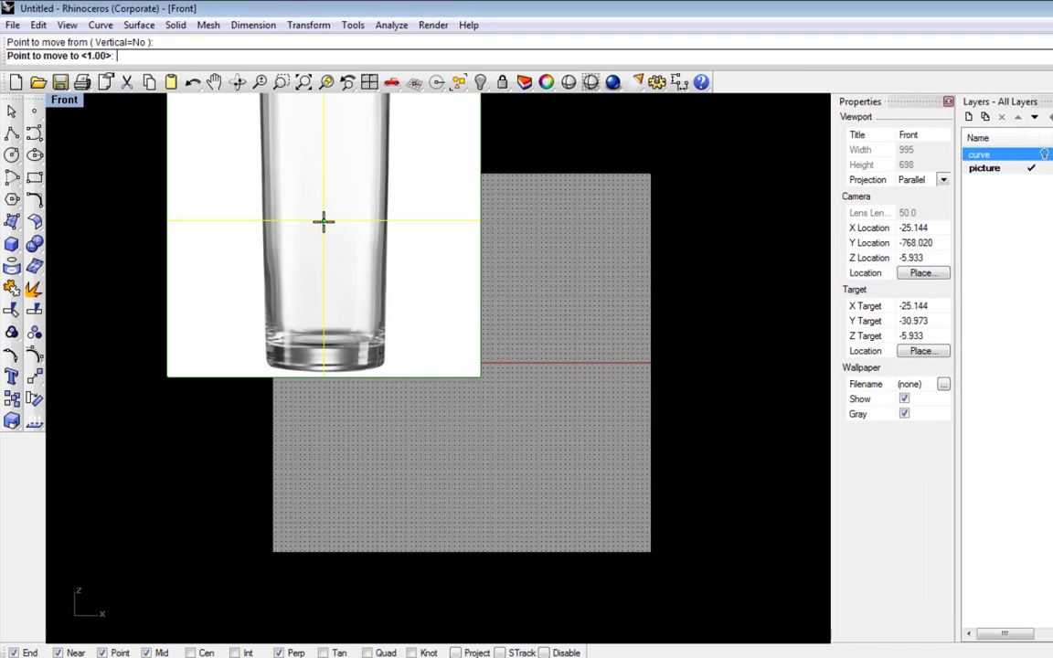
type("0")
key("Return")
key("Escape")
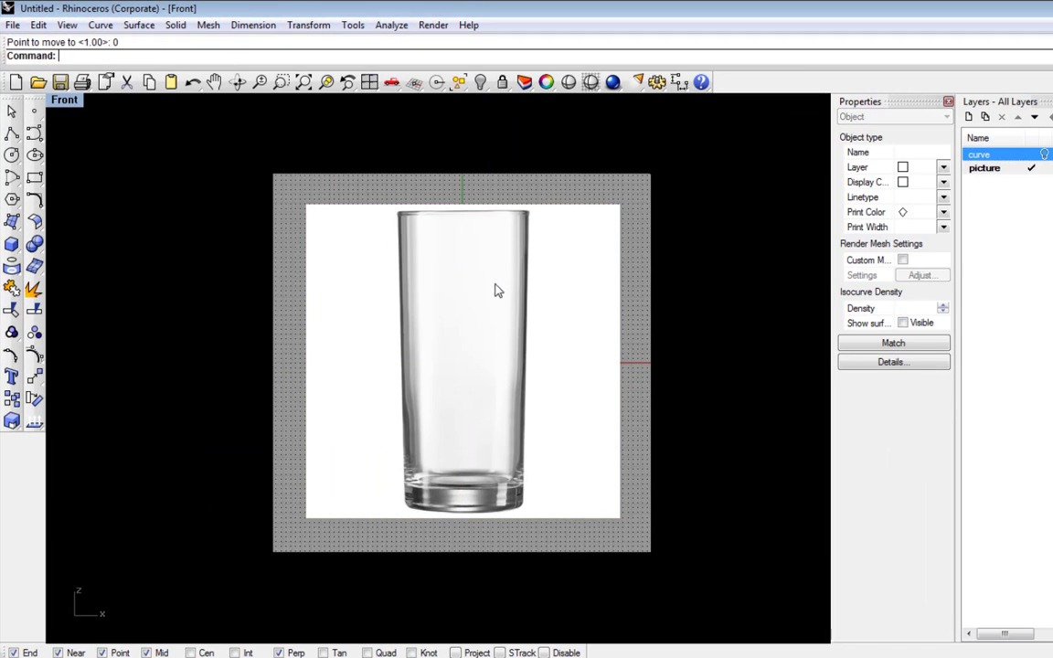
Hide the construction grid and set the glass picture's material transparency to 50.
key("F7")
left_click(498, 292)
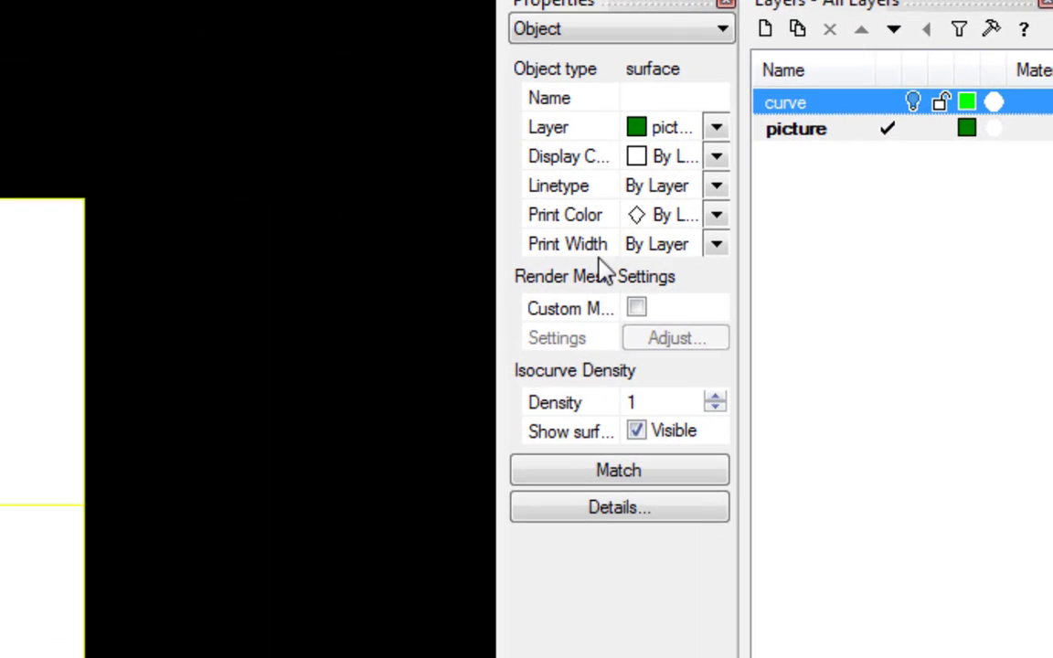
left_click(654, 30)
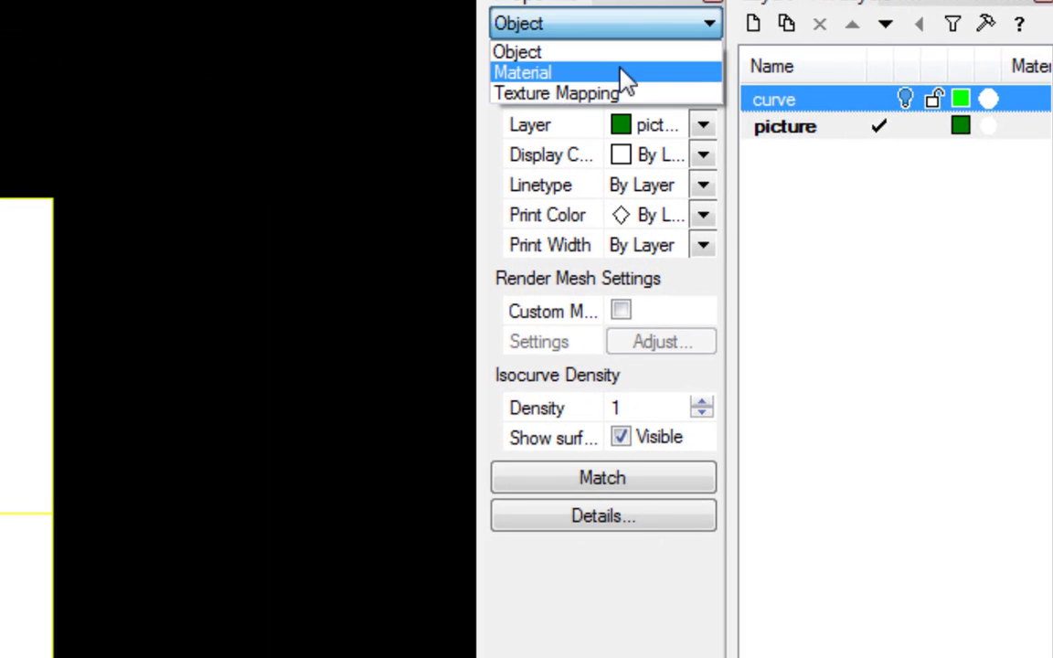
left_click(636, 76)
left_click(678, 357)
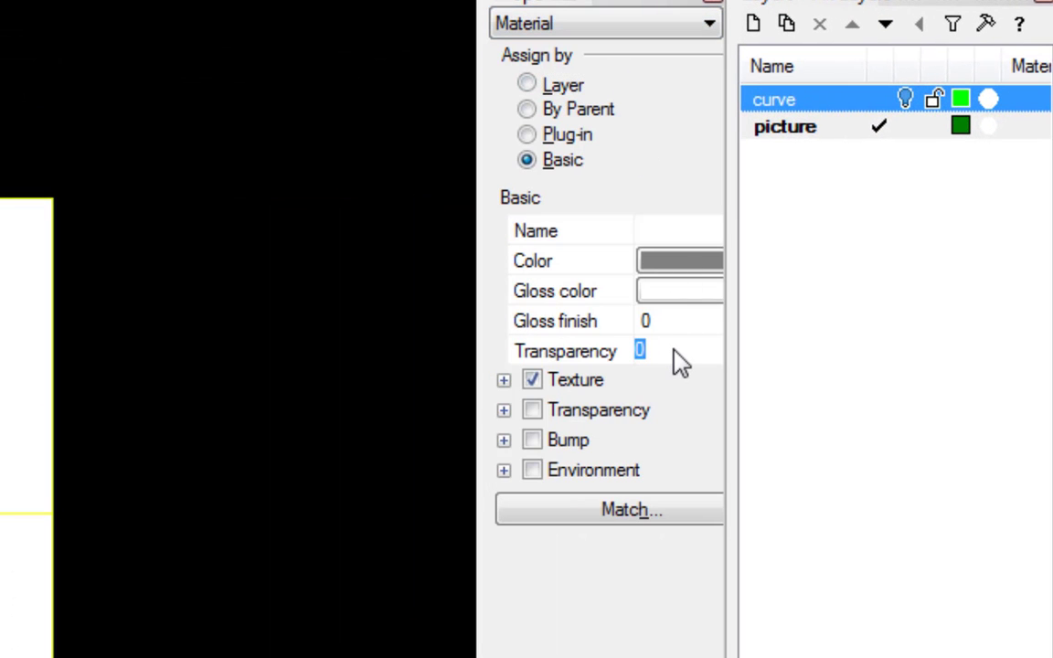
type("50")
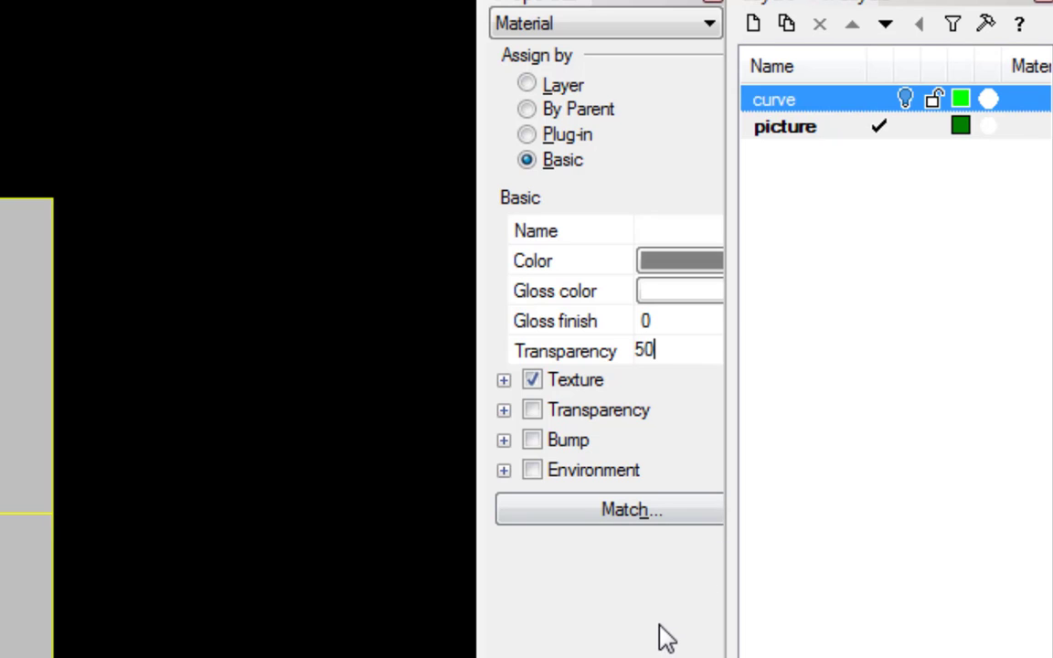
Make the curve layer current and switch the picture layer off and back on.
left_click(235, 392)
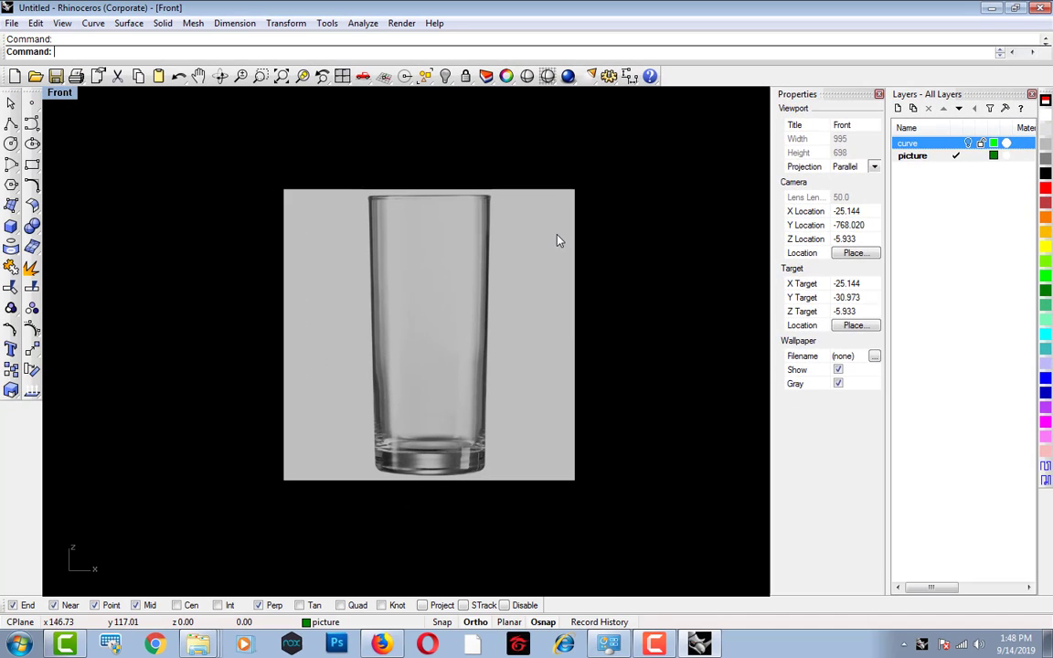
left_click(559, 241)
left_click(955, 144)
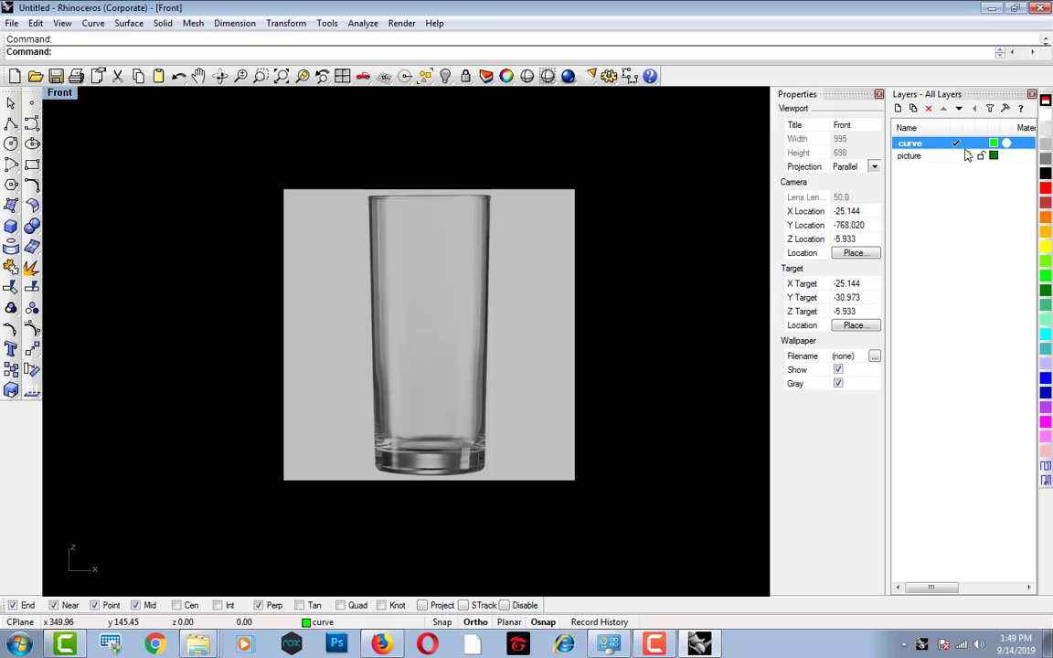
left_click(969, 156)
left_click(968, 156)
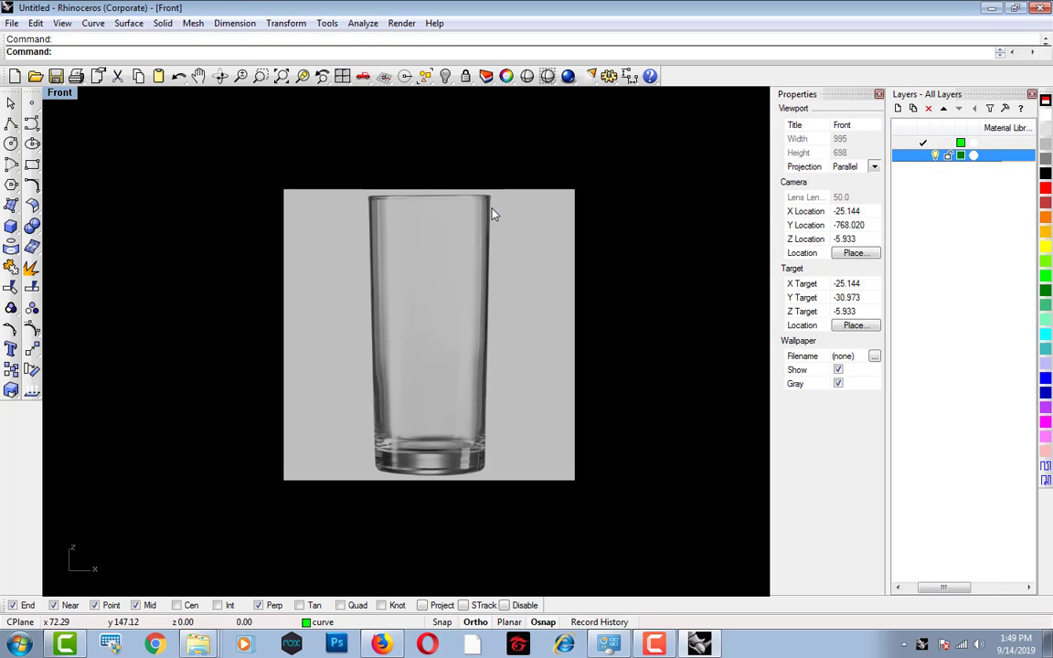
Start an interpolated curve at the glass's upper right rim corner and trace down the upper part of the outer wall.
scroll(499, 219, "up", 6)
scroll(484, 190, "up", 5)
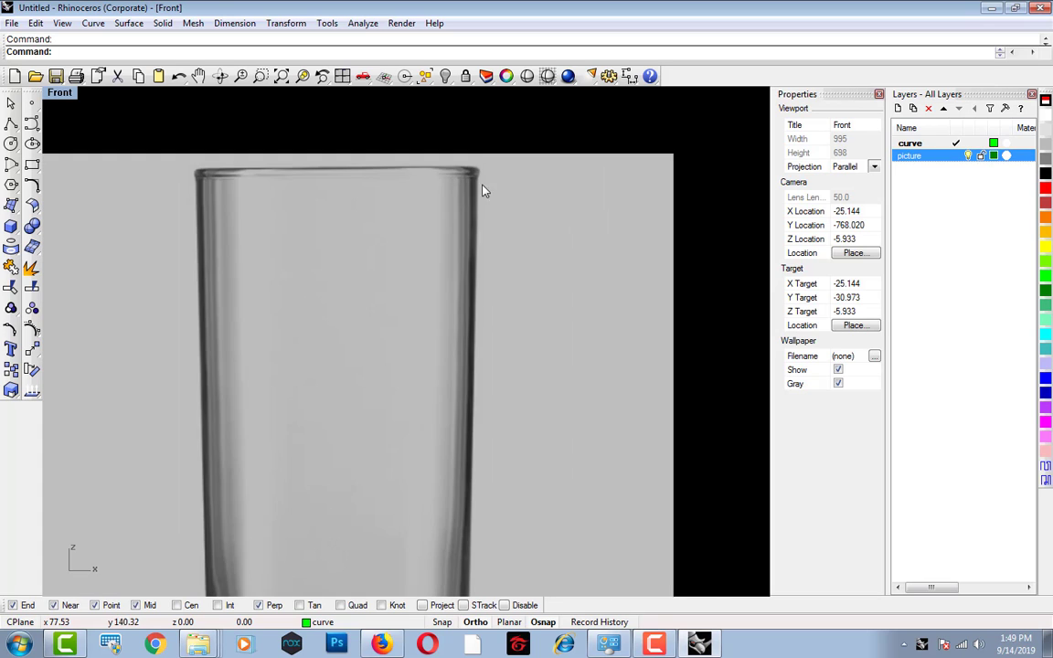
middle_click(482, 180)
left_click(480, 88)
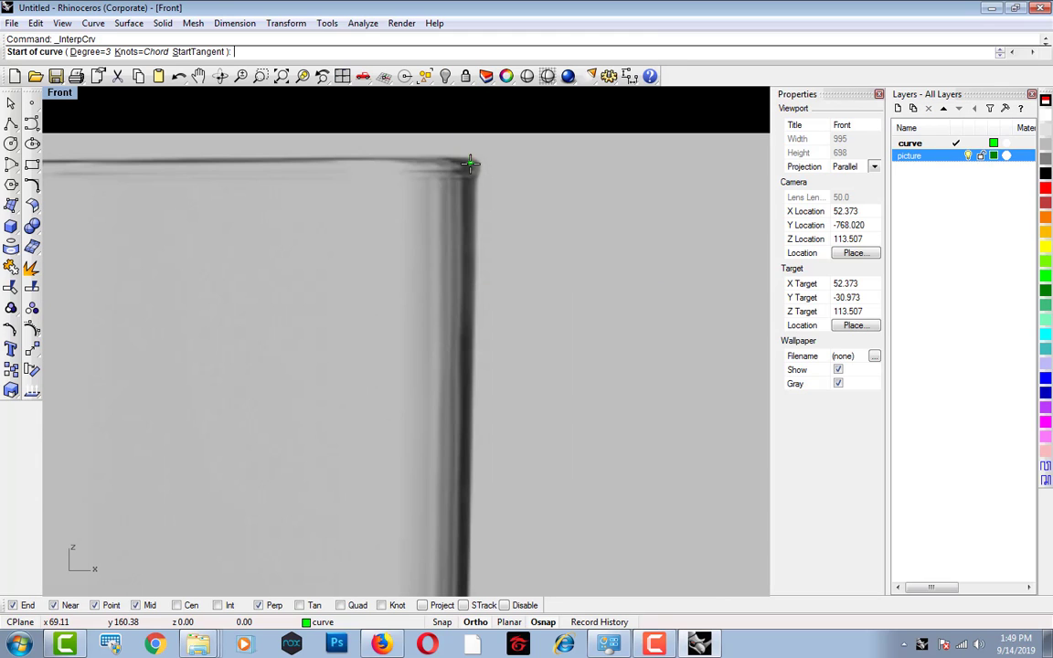
left_click(475, 157)
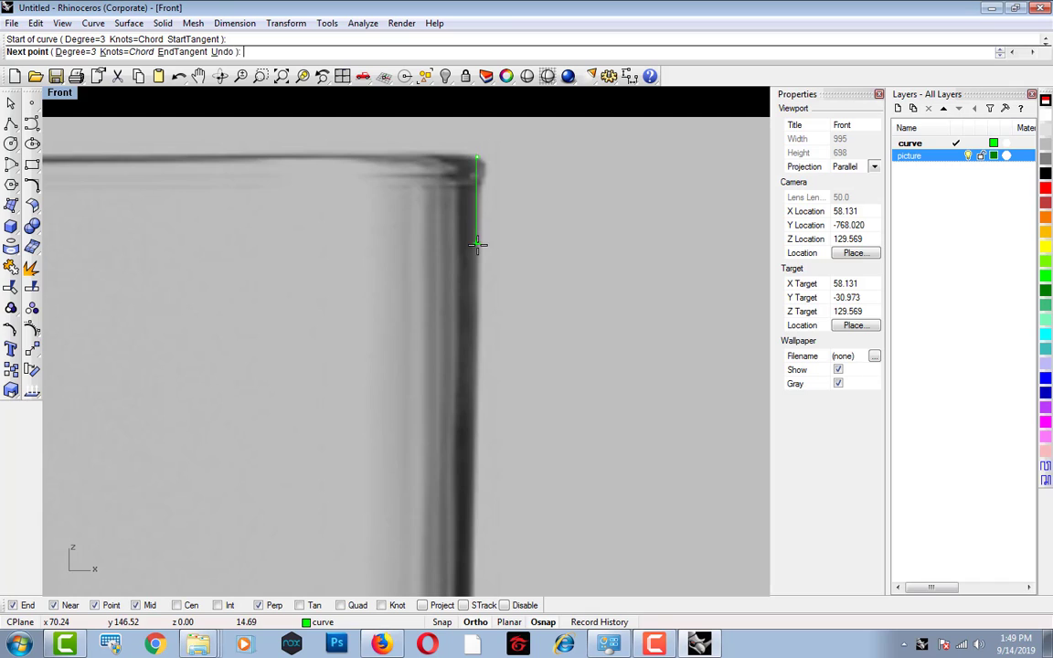
left_click(477, 255)
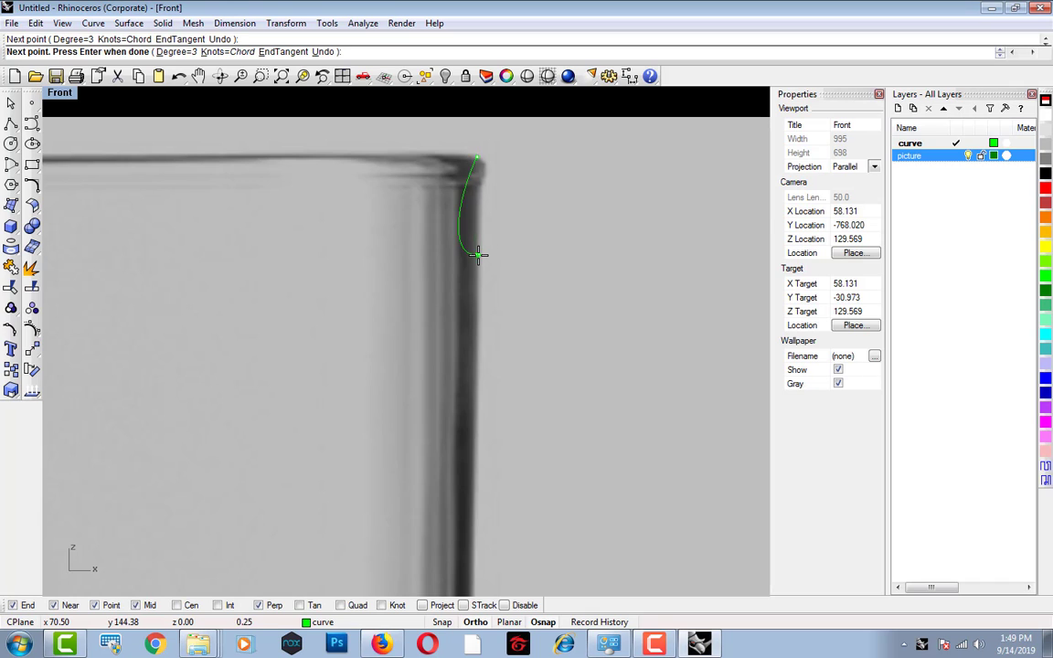
scroll(475, 327, "down", 3)
left_click(472, 424)
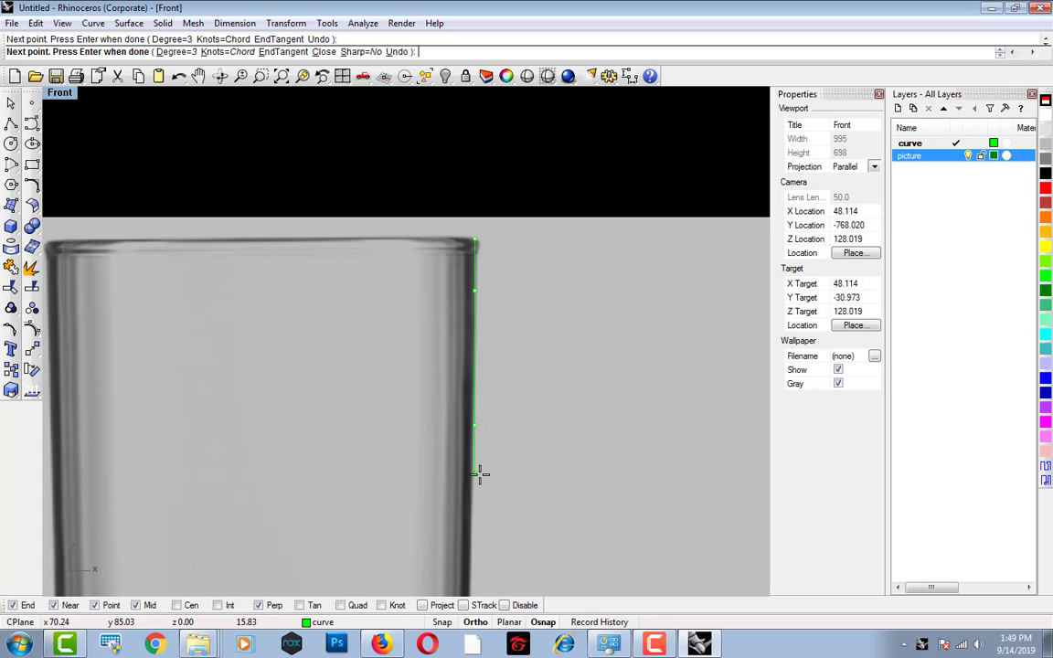
Continue the interpolated curve down the glass's right outer wall to just above the thick base.
right_click_drag(479, 475, 505, 238)
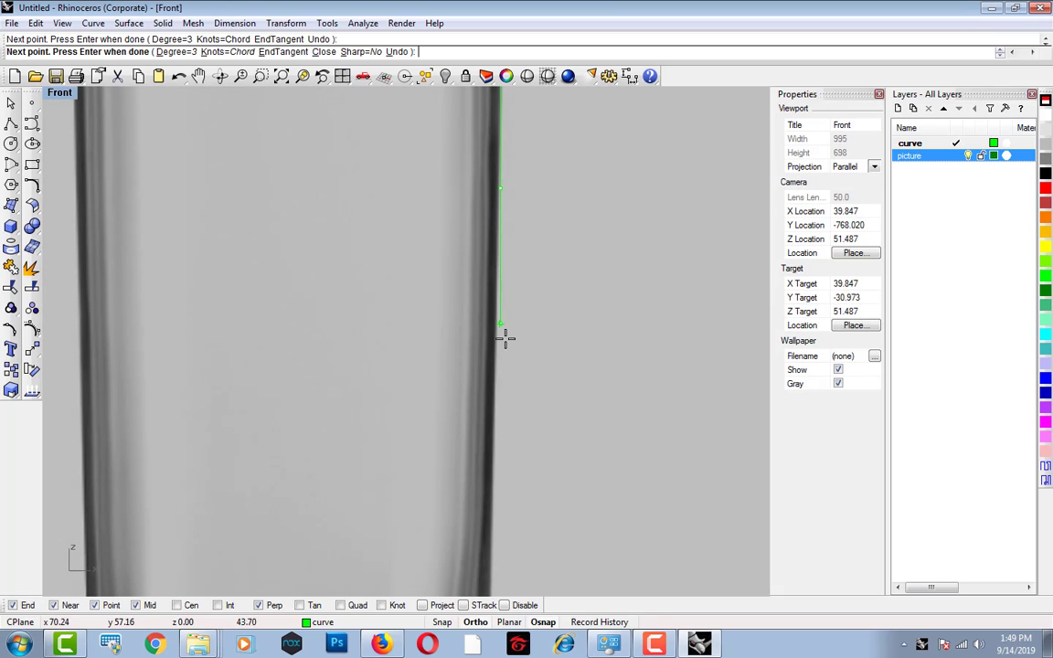
left_click(496, 404)
right_click_drag(496, 491, 519, 262)
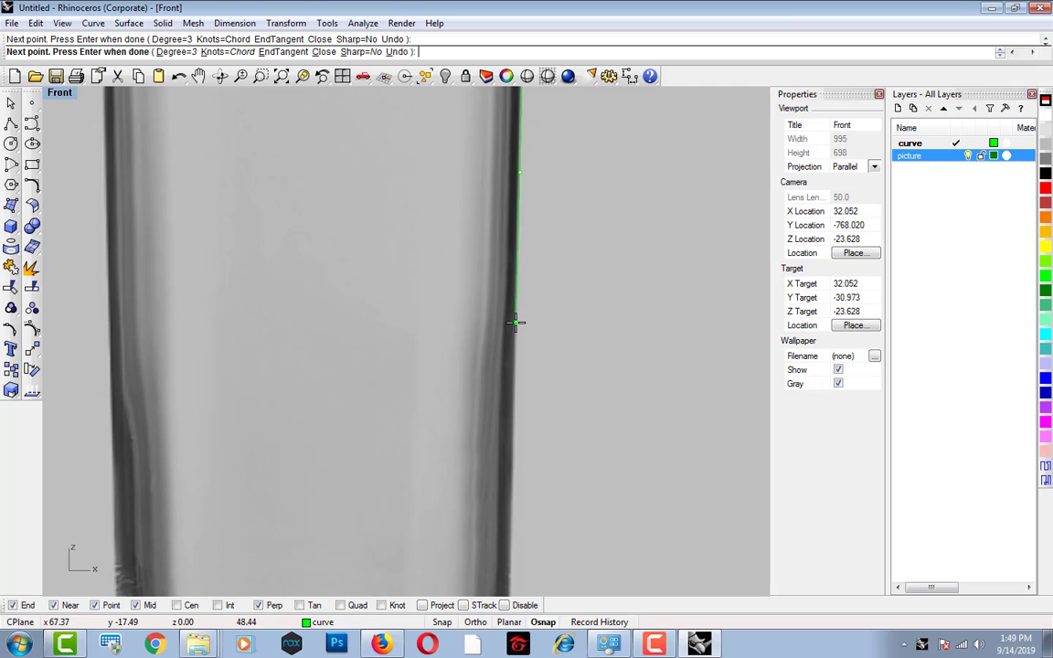
scroll(517, 322, "down", 3)
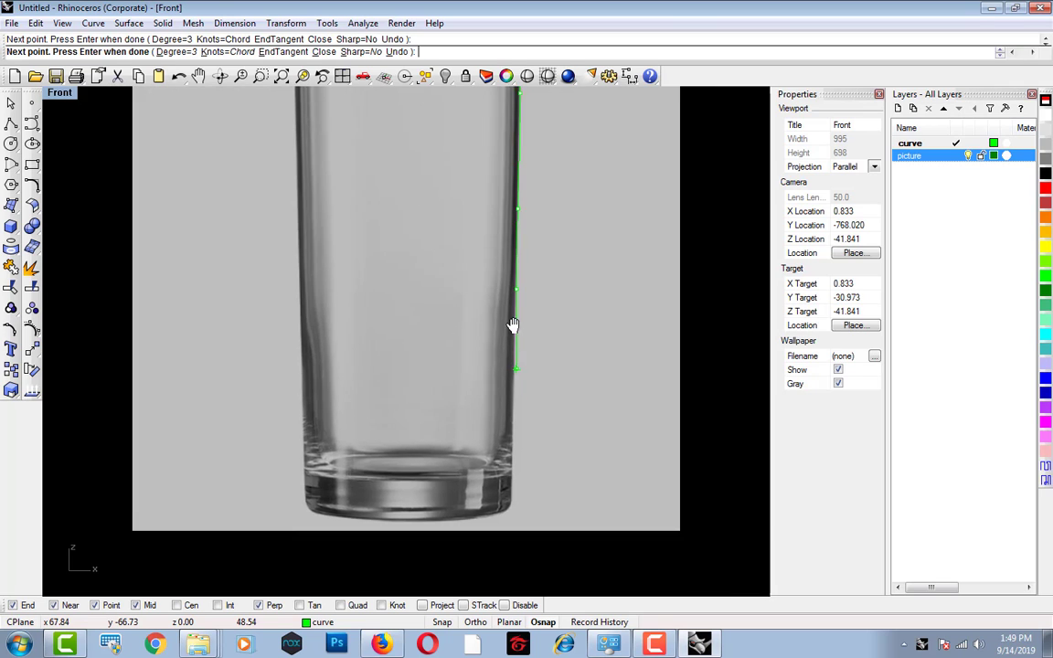
scroll(516, 315, "up", 2)
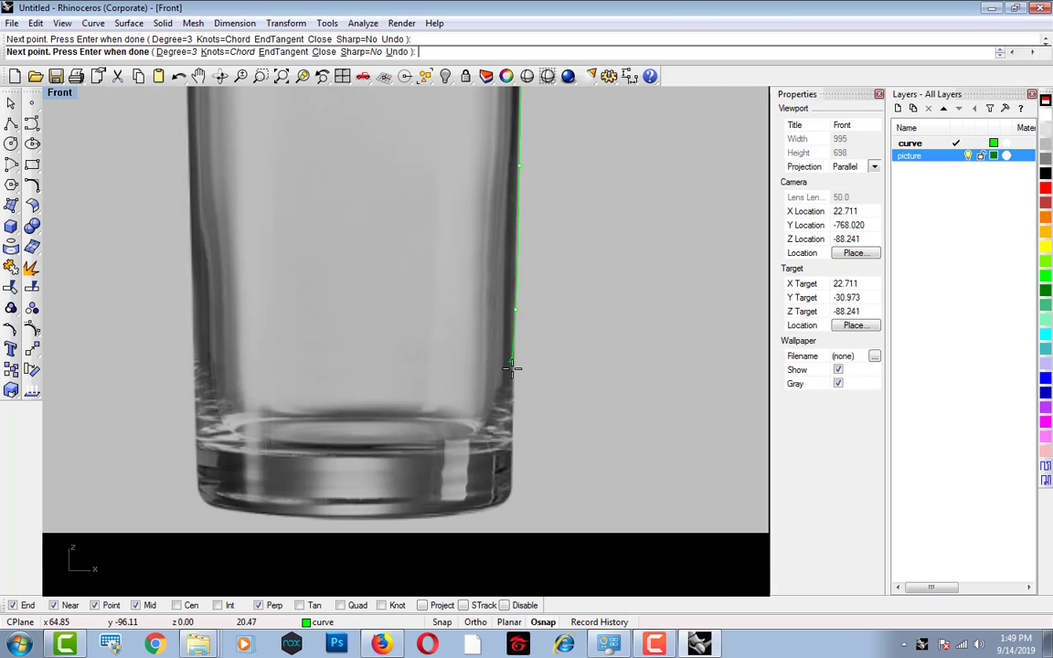
scroll(513, 368, "up", 2)
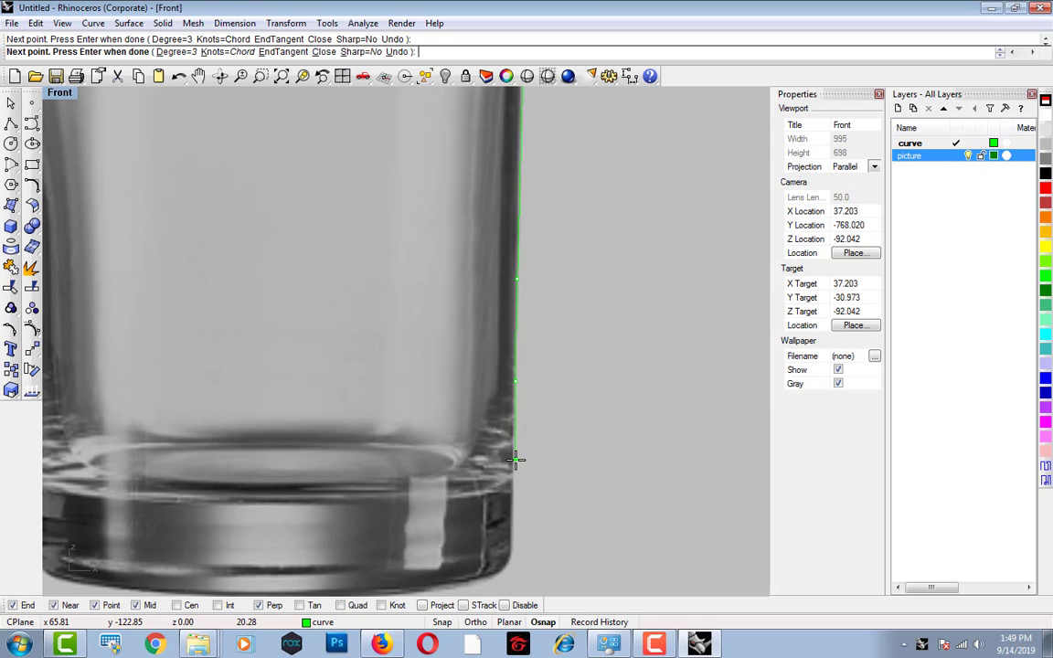
Trace the curve around the rounded base corner and along the underside to about x 0 at the glass's center, then finish it.
scroll(515, 471, "down", 2)
scroll(538, 375, "up", 3)
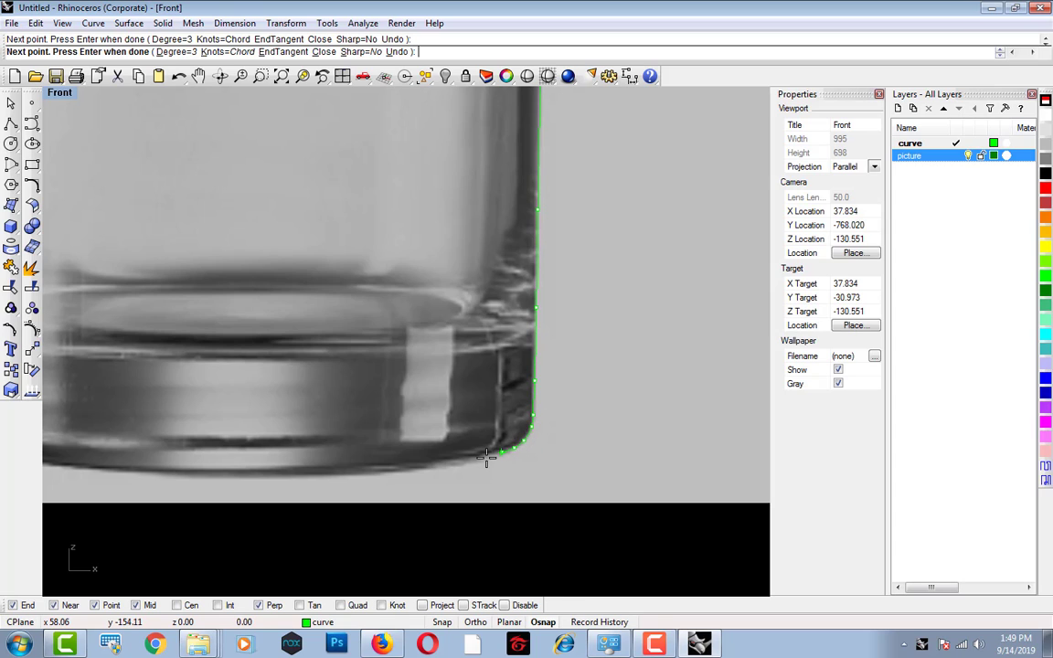
scroll(461, 464, "down", 1)
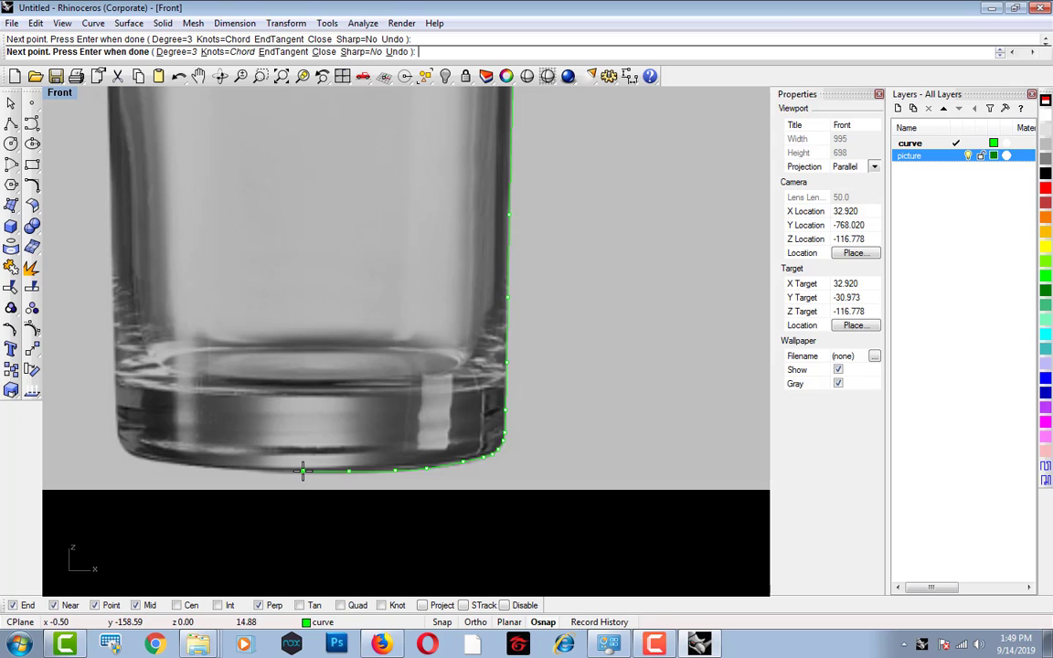
key("Return")
scroll(311, 393, "down", 3)
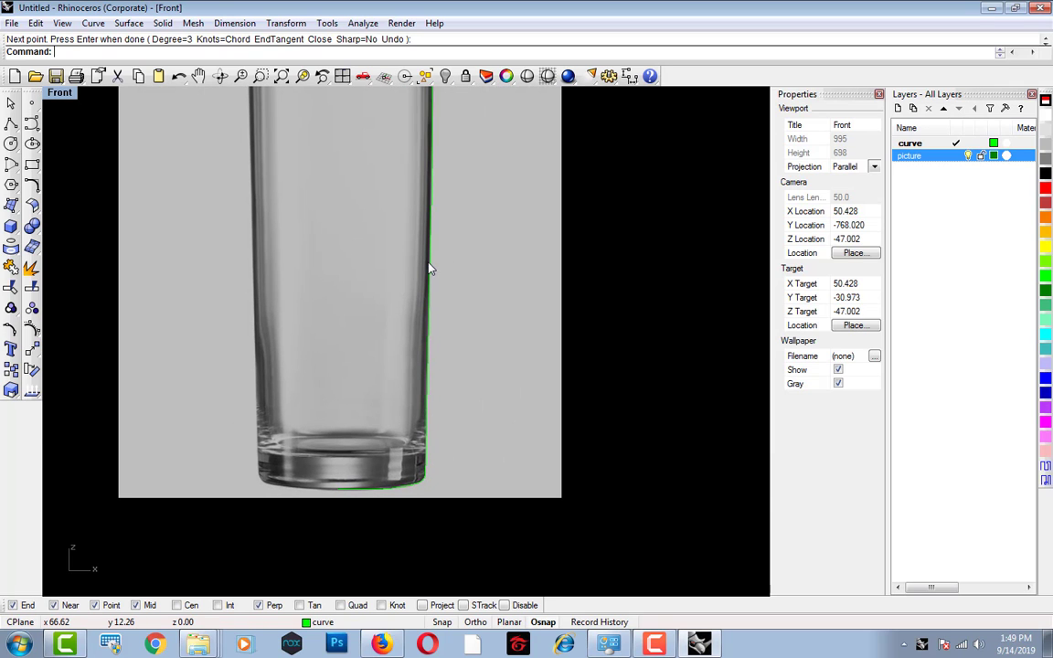
Offset the outer profile curve inward by a distance of 11 to form the inner wall.
left_click(429, 270)
left_click(466, 301)
middle_click(456, 276)
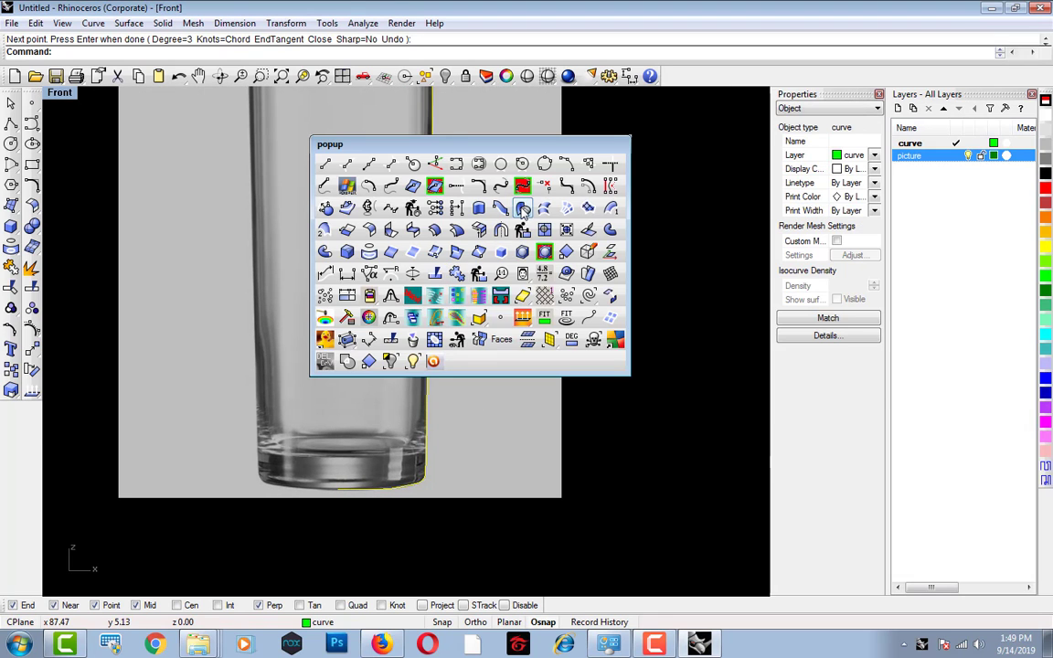
left_click(590, 188)
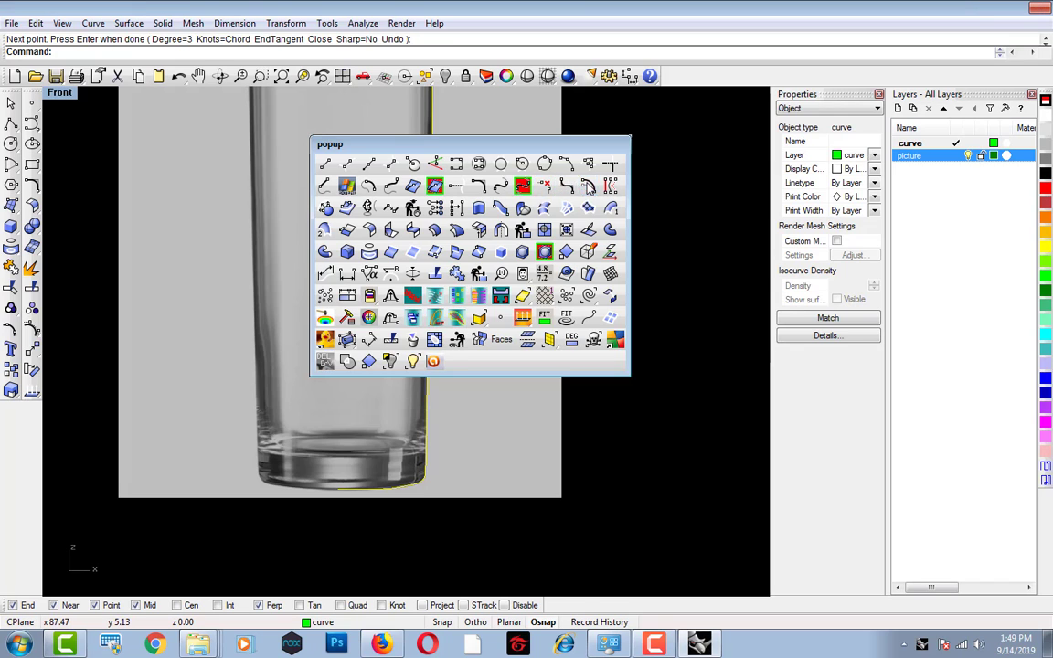
scroll(387, 168, "up", 4)
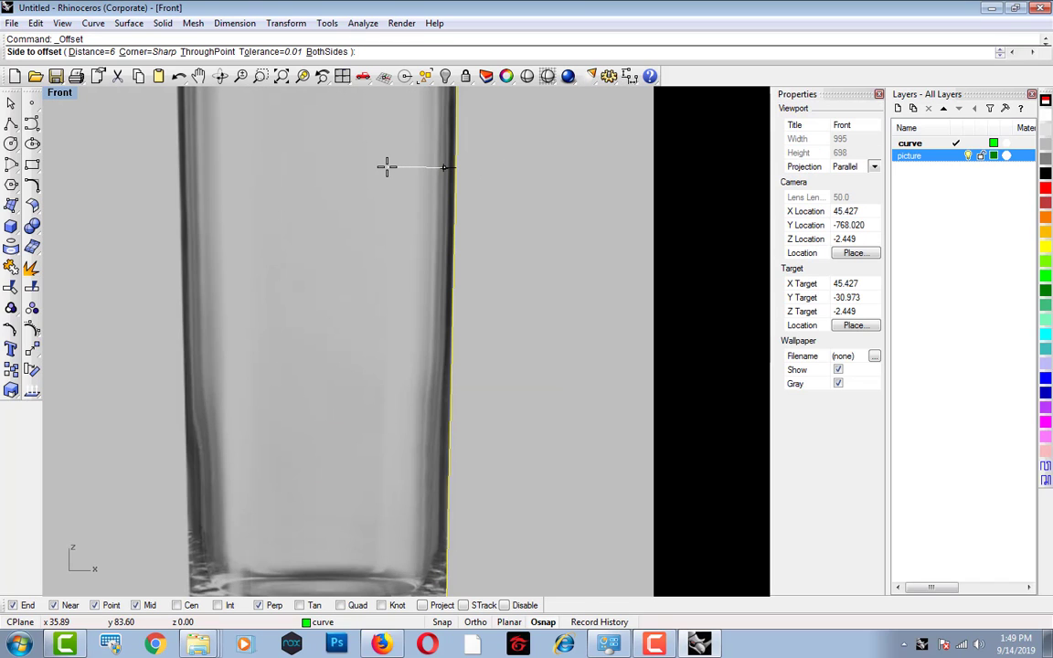
type("11")
key("Return")
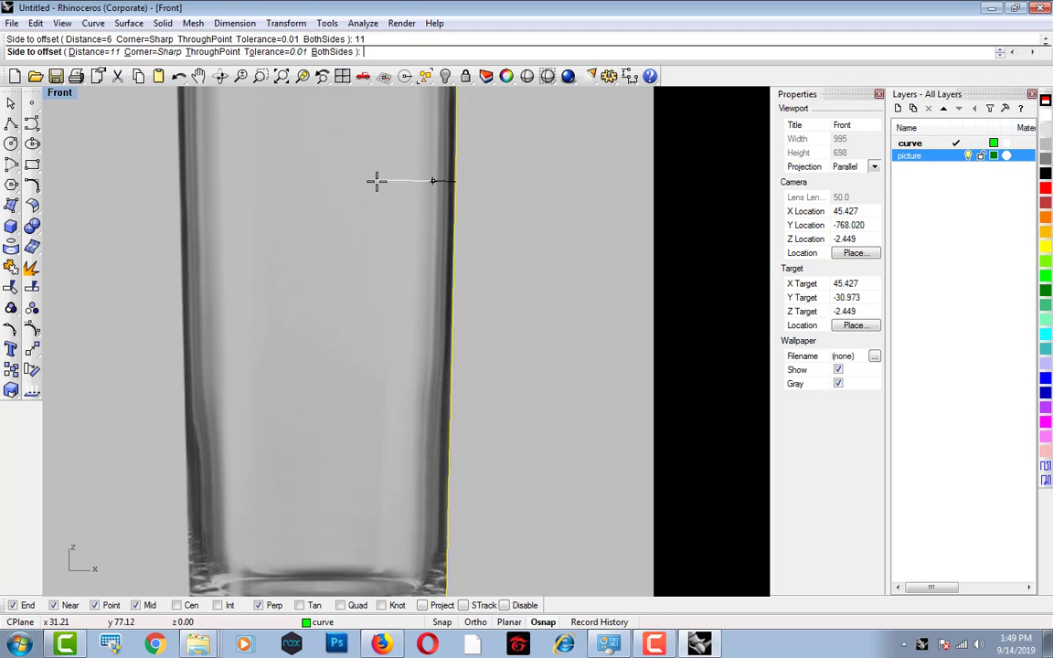
left_click(373, 179)
scroll(376, 189, "down", 3)
Start an interpolated curve with two points on the offset curve above the base, turn off Near snap, and undo the misplaced third point.
scroll(439, 247, "up", 4)
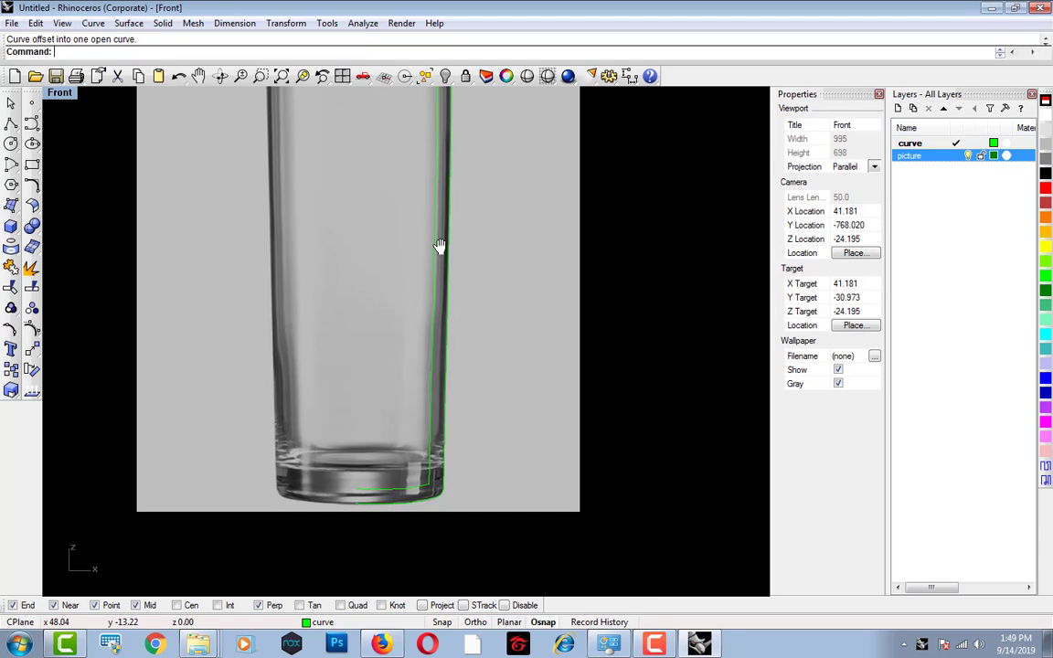
scroll(416, 324, "up", 2)
middle_click(415, 324)
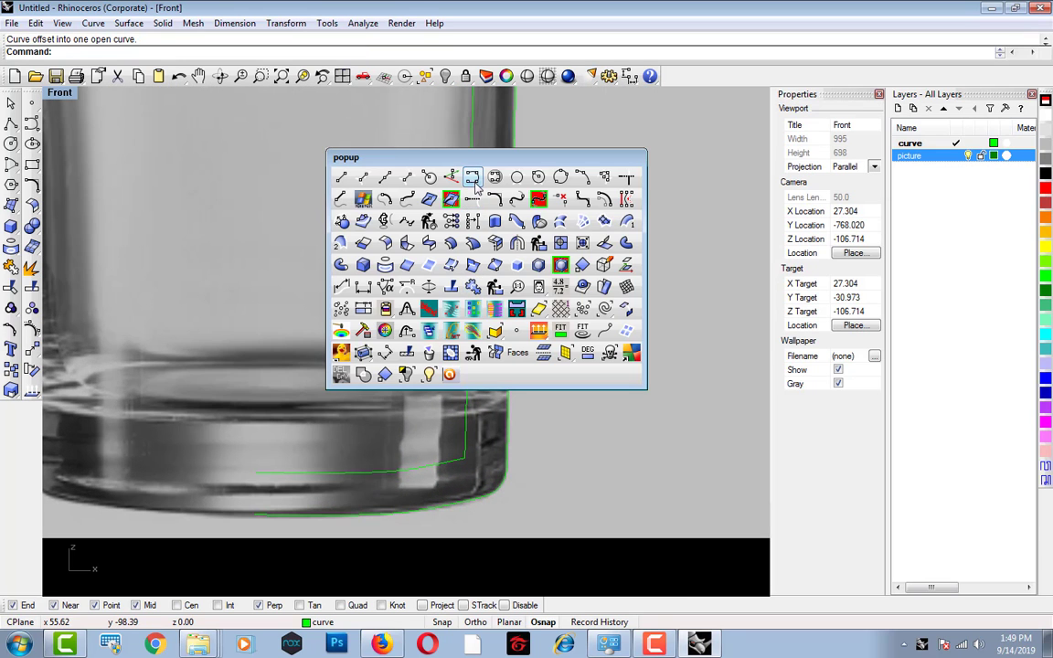
left_click(429, 173)
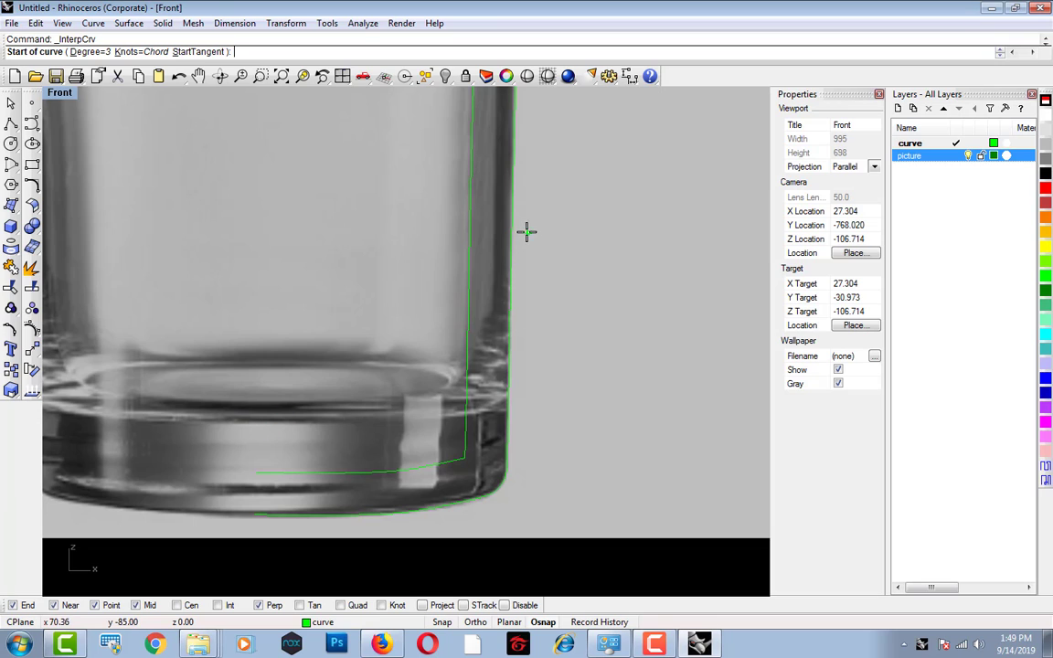
left_click(470, 207)
left_click(469, 284)
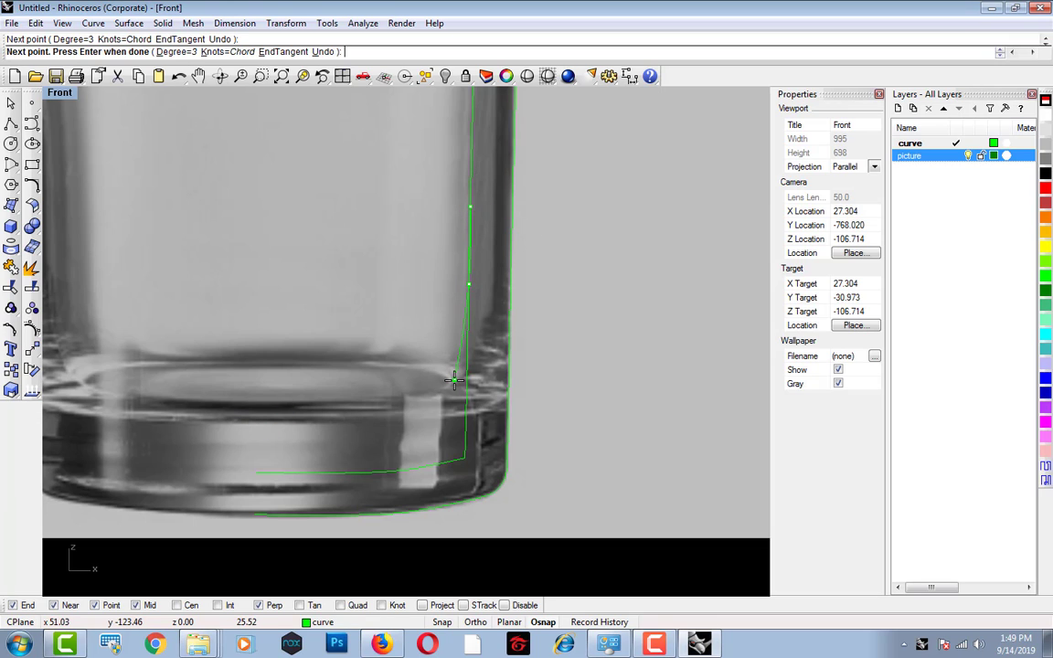
scroll(455, 380, "up", 2)
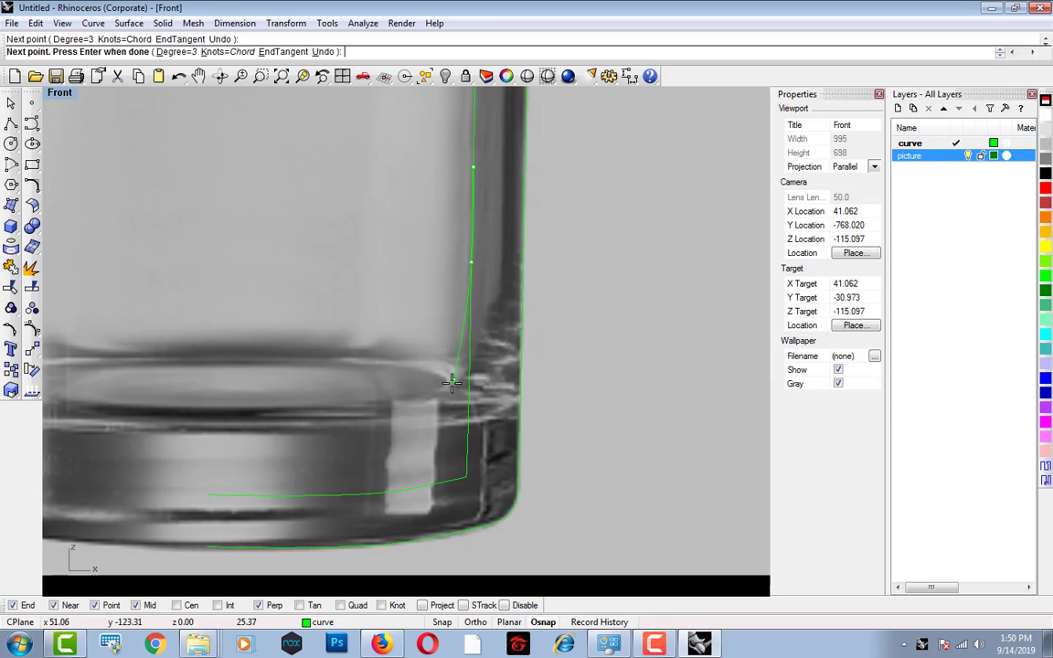
left_click(55, 606)
left_click(457, 382)
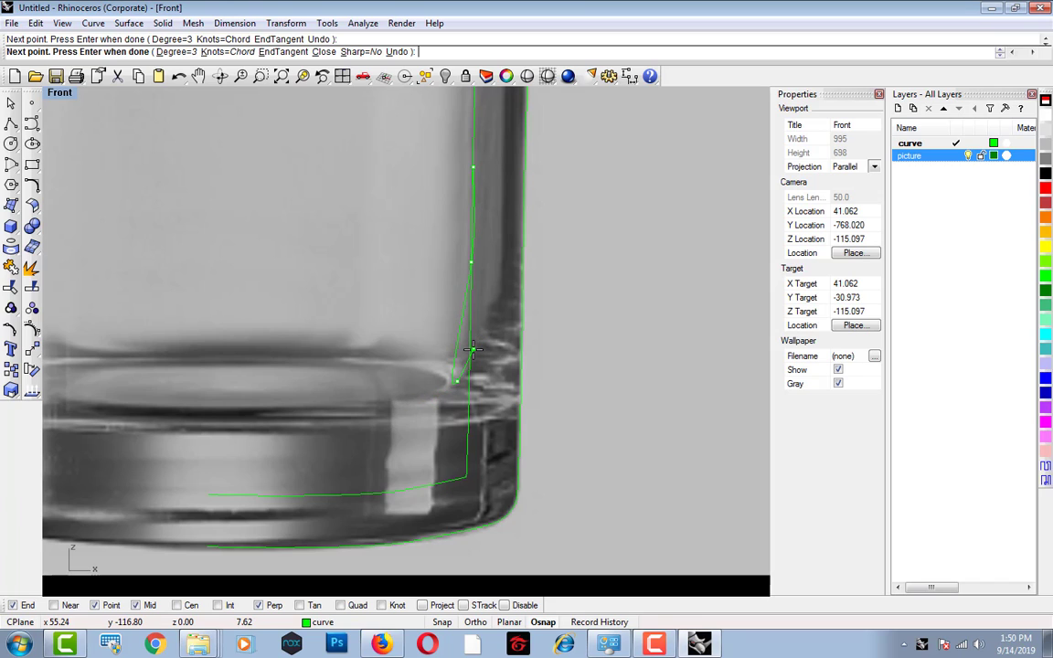
key("ctrl+z")
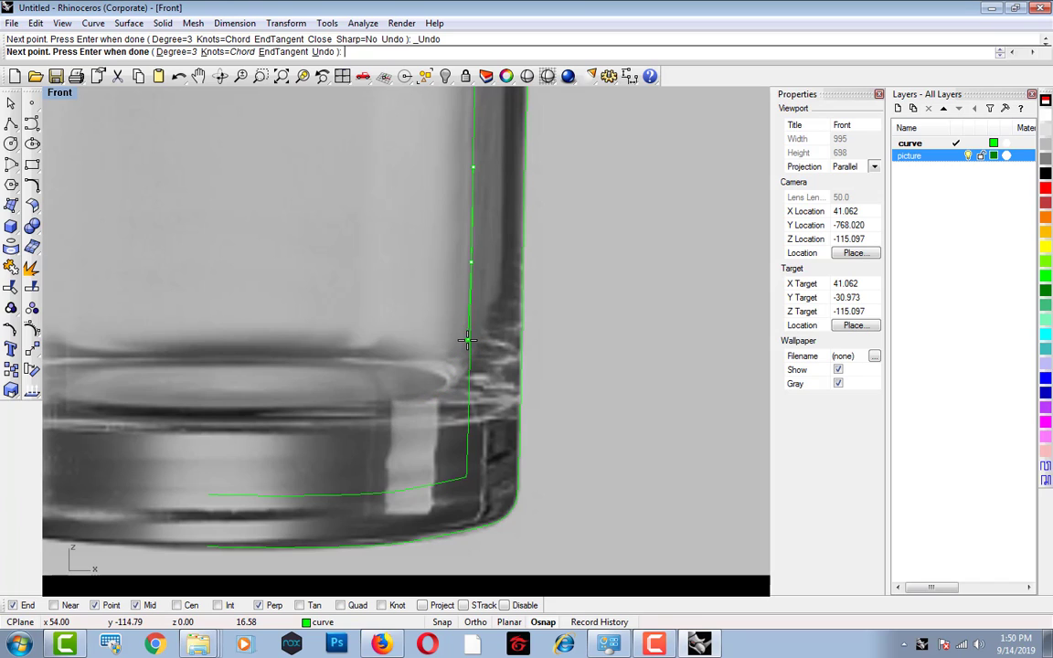
Trace the curve around the inner bottom corner and along the glass's inner floor to near its center, then finish it.
left_click(445, 387)
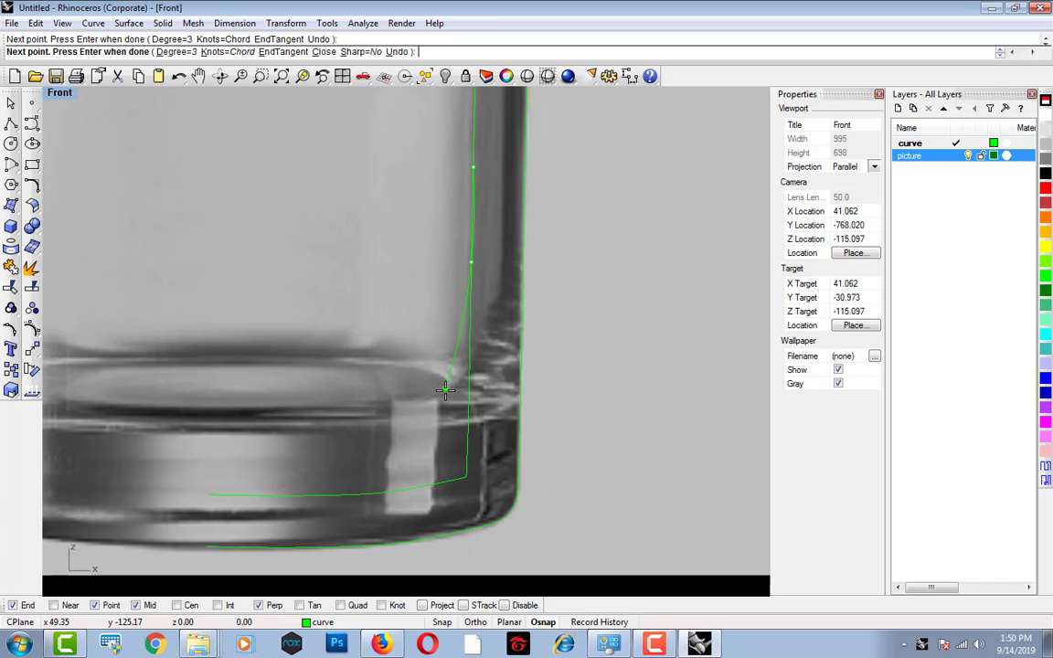
left_click(375, 405)
left_click(302, 409)
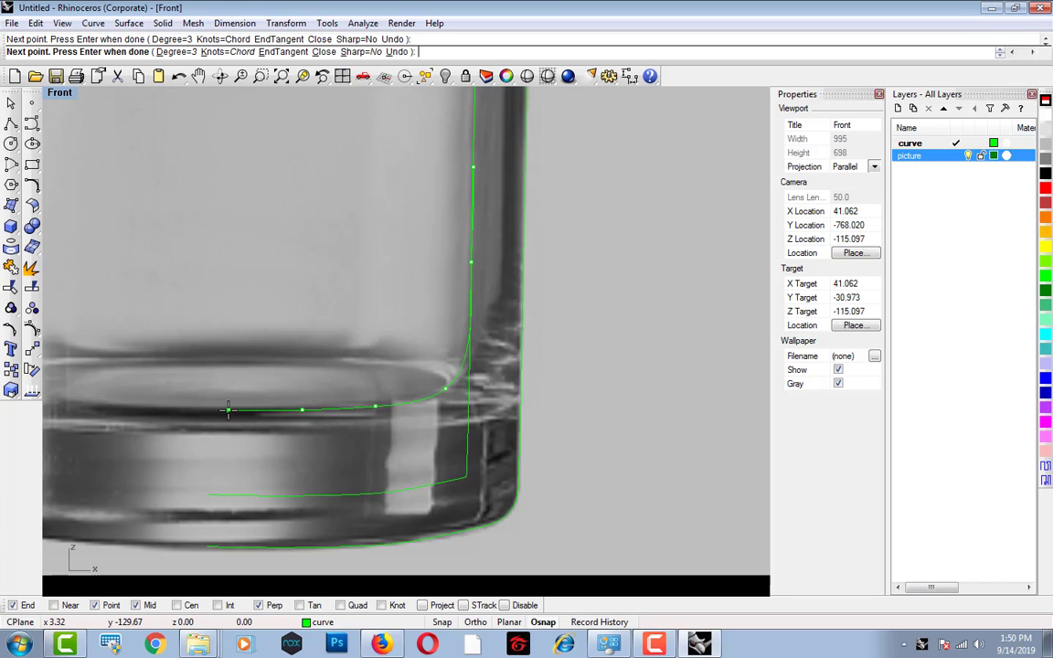
left_click(228, 409)
key("Return")
Connect the inner floor curve to the offset inner wall curve with the Connect command, leaving Join set to No.
scroll(333, 397, "down", 3)
type("Connect")
key("Return")
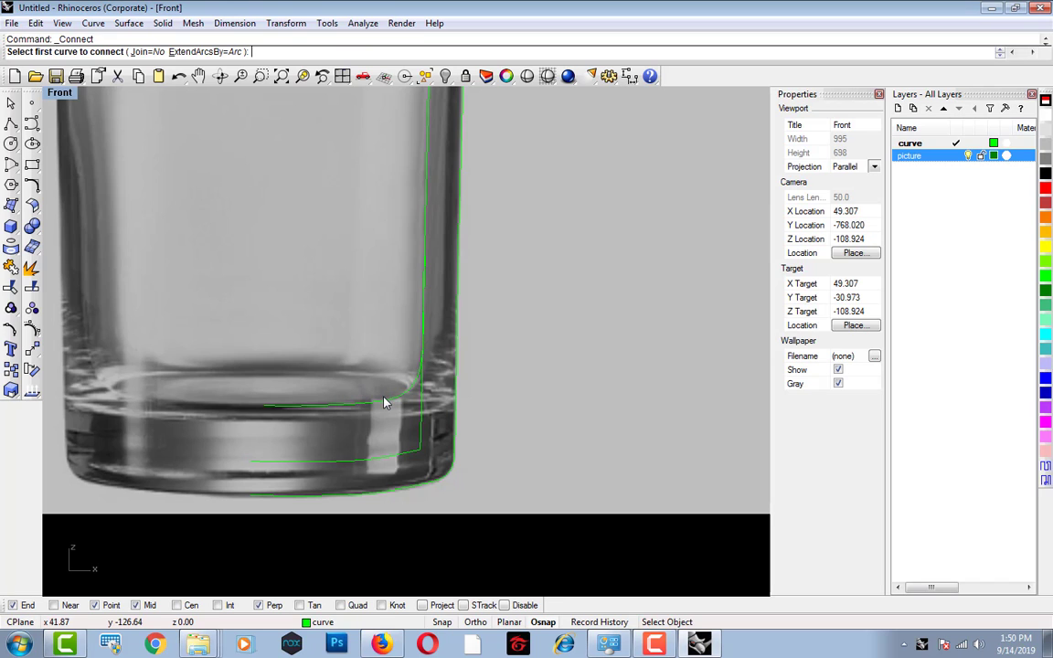
left_click(388, 403)
left_click(425, 198)
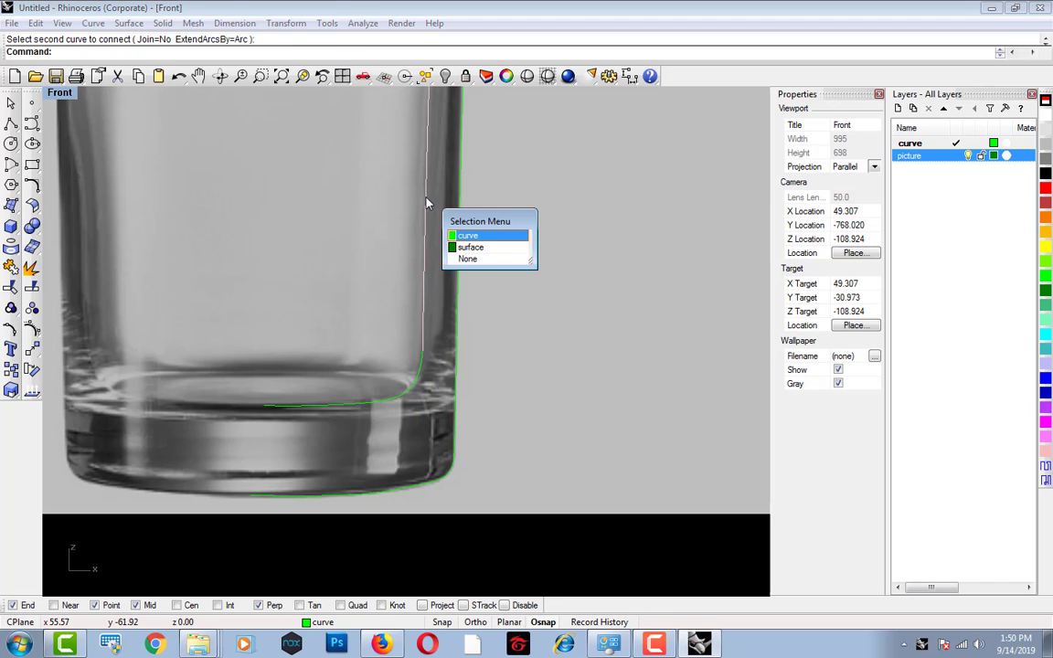
key("Escape")
Join the inner wall curve and the inner floor curve into one curve.
key("ctrl+j")
left_click(425, 303)
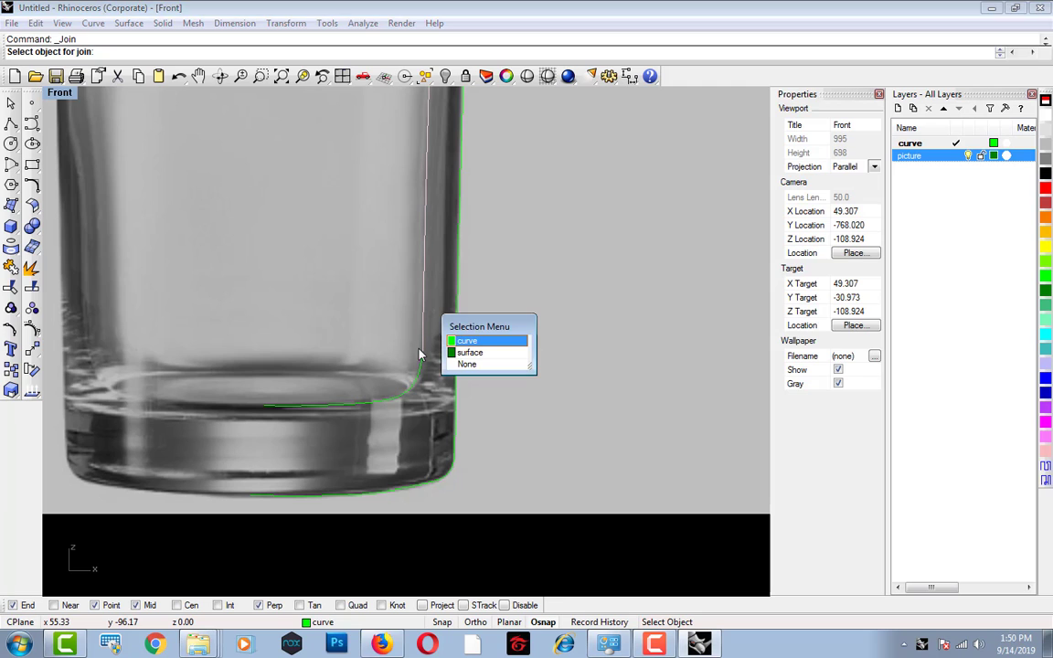
left_click(458, 343)
left_click(419, 367)
key("Return")
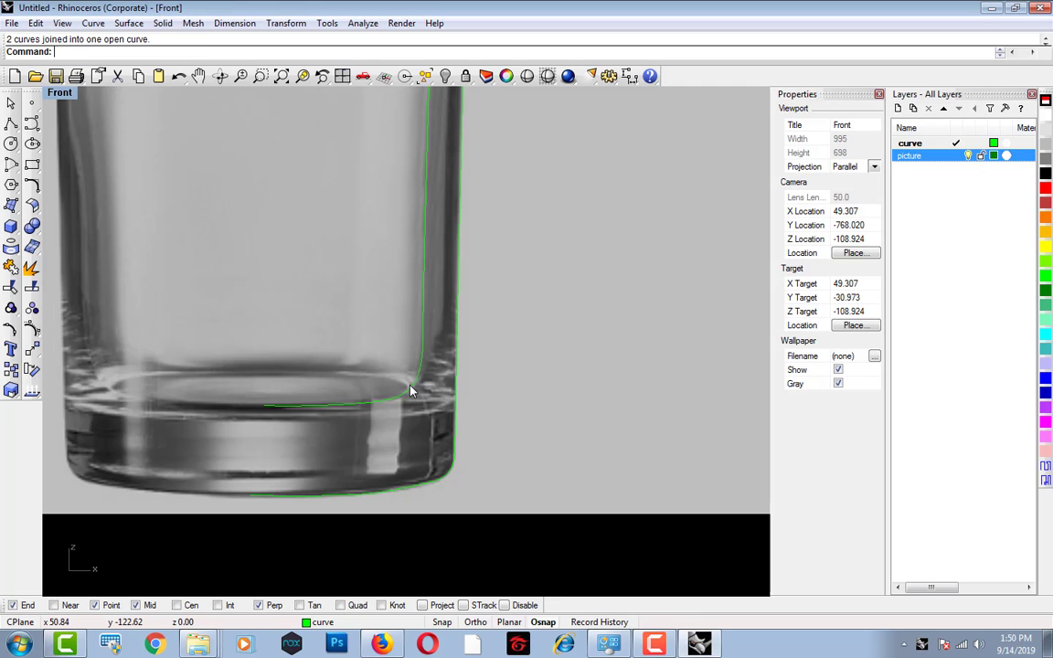
left_click(410, 391)
Extend the center ends of the inner floor curve and the outer base curve past the glass's middle with straight line extensions.
scroll(411, 382, "down", 3)
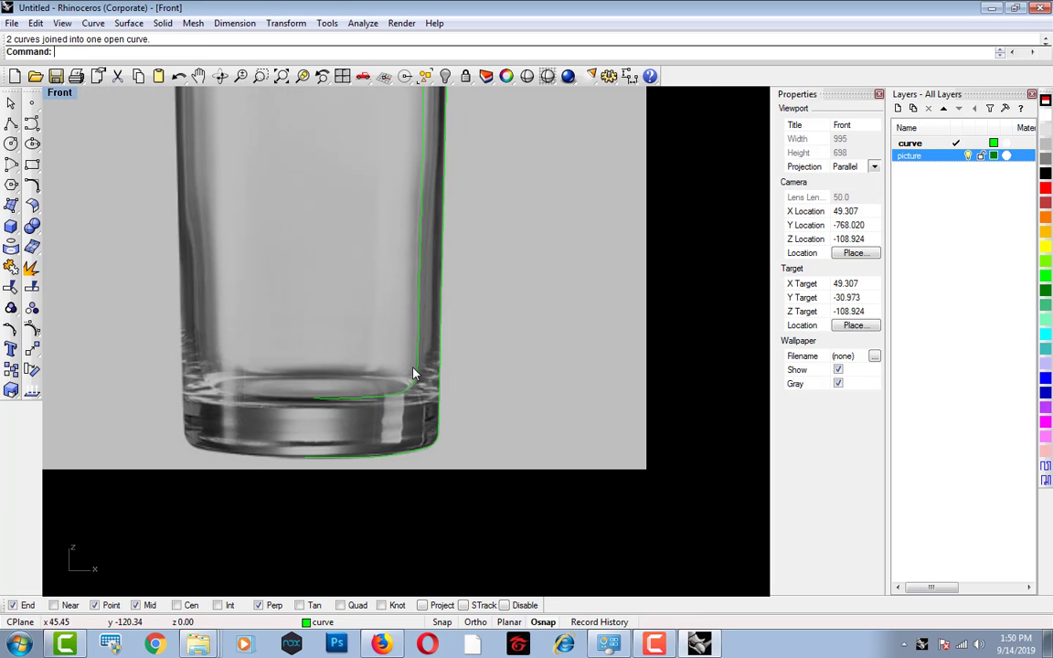
middle_click(329, 409)
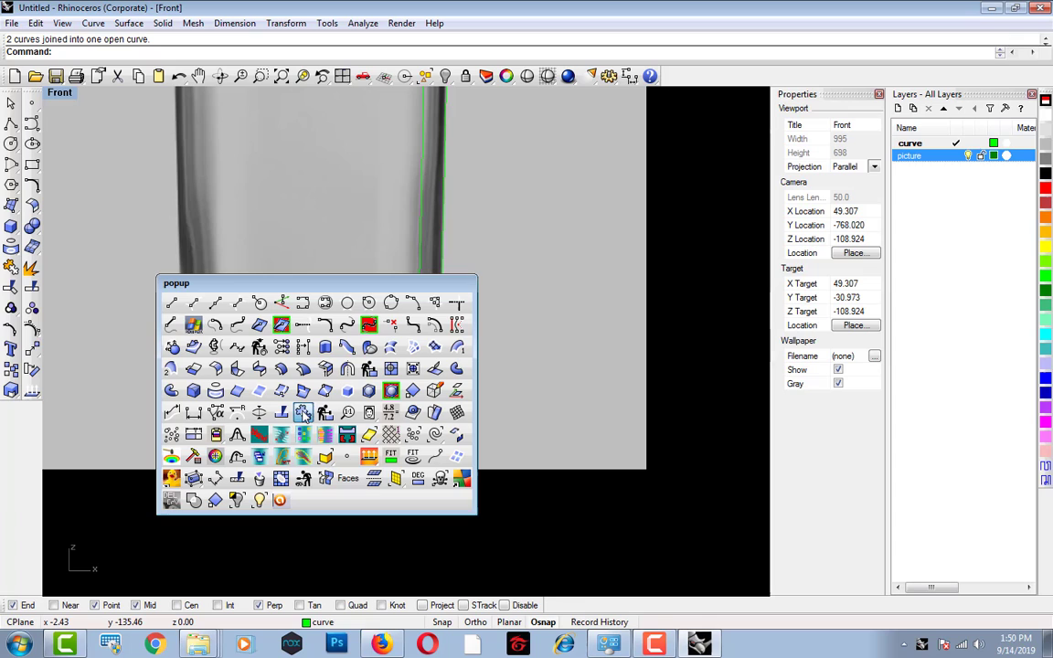
left_click(172, 304)
left_click(302, 399)
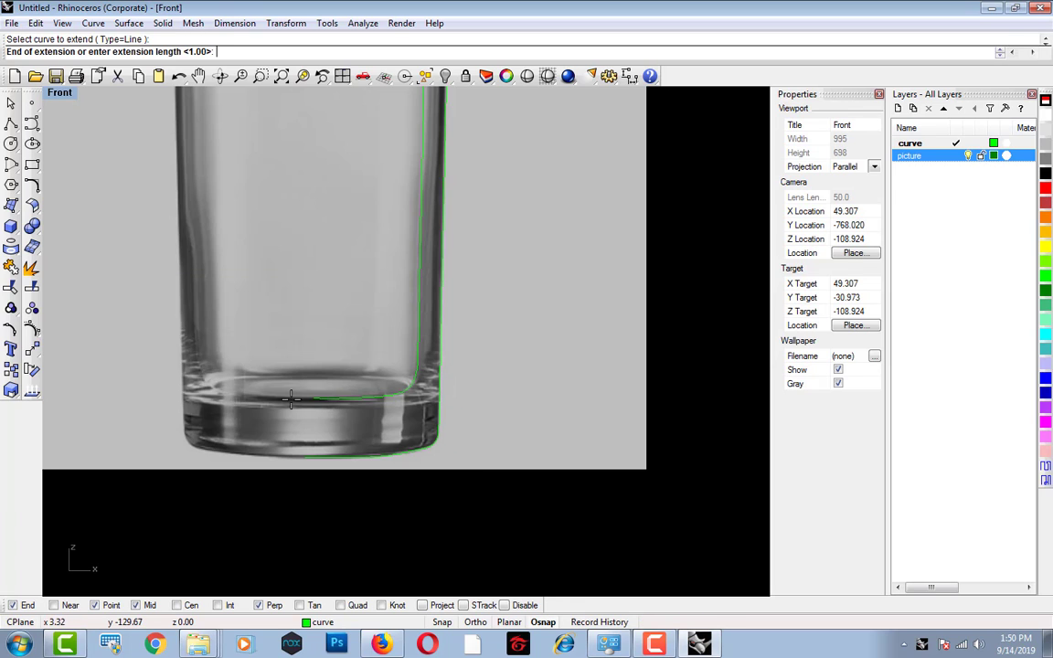
left_click(257, 395)
left_click(271, 456)
left_click(271, 461)
right_click(272, 461)
scroll(305, 428, "down", 4)
Draw a long vertical center line through the origin (0), crossing the extended floor and base curves.
right_click_drag(311, 331, 331, 357)
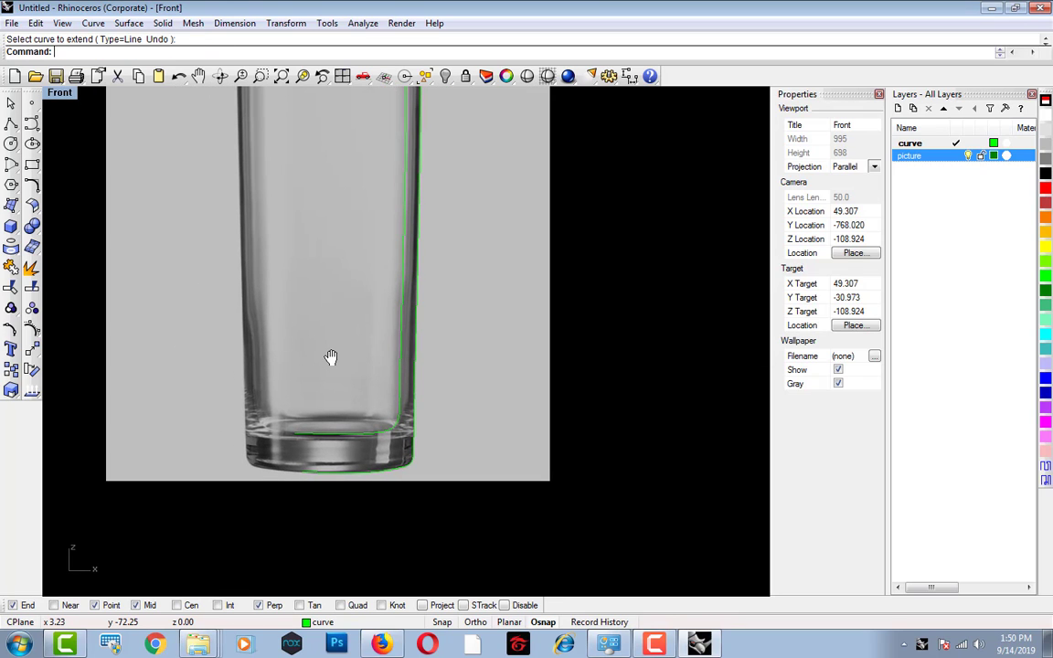
middle_click(335, 318)
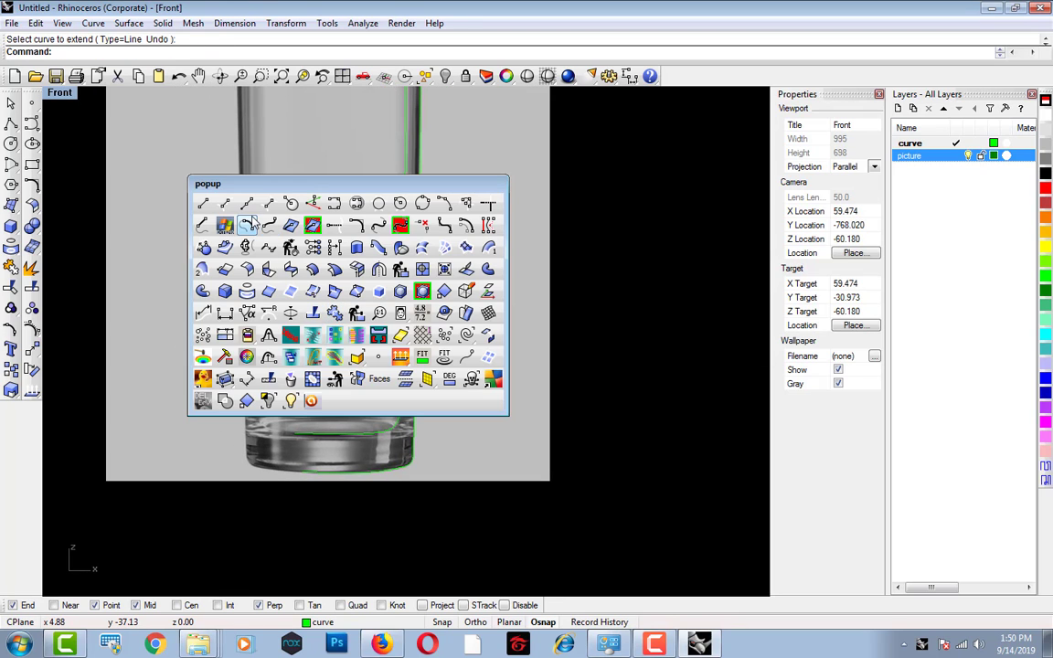
key("Escape")
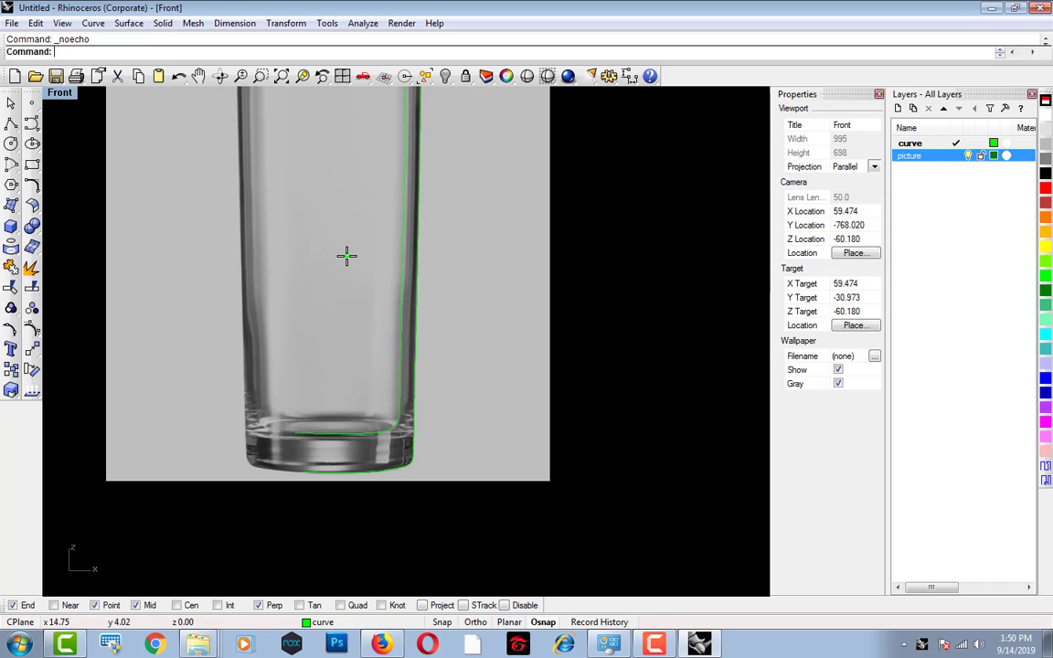
type("0")
key("Return")
Trim the overshooting ends of the inner floor and outer base curves, using the vertical center line as the cutter.
left_click(331, 353)
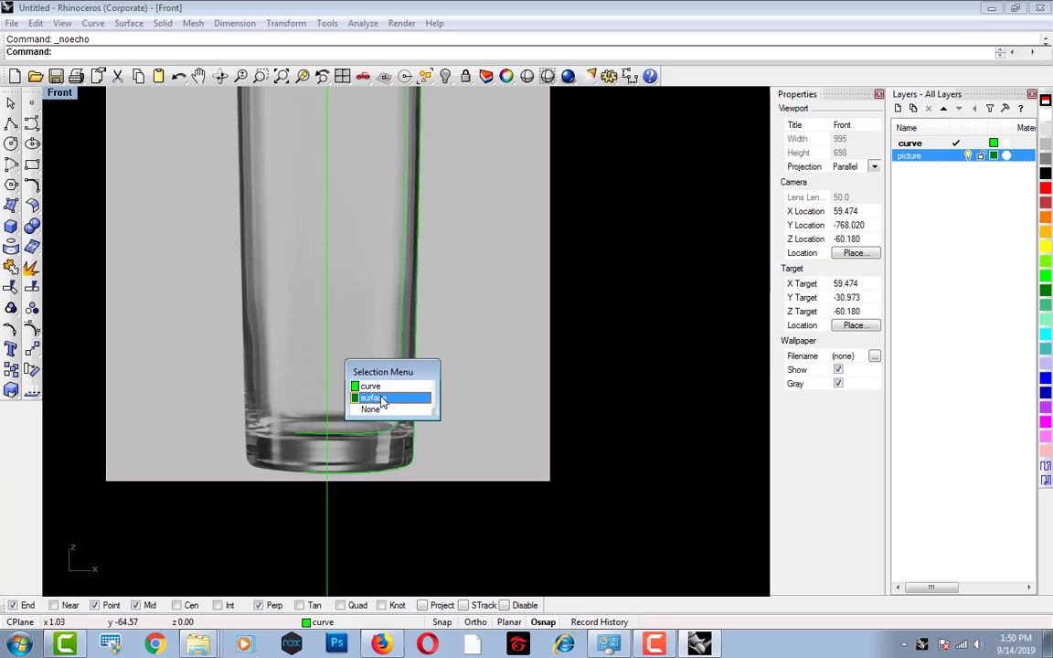
left_click(365, 388)
scroll(313, 441, "up", 2)
type("trim")
key("Return")
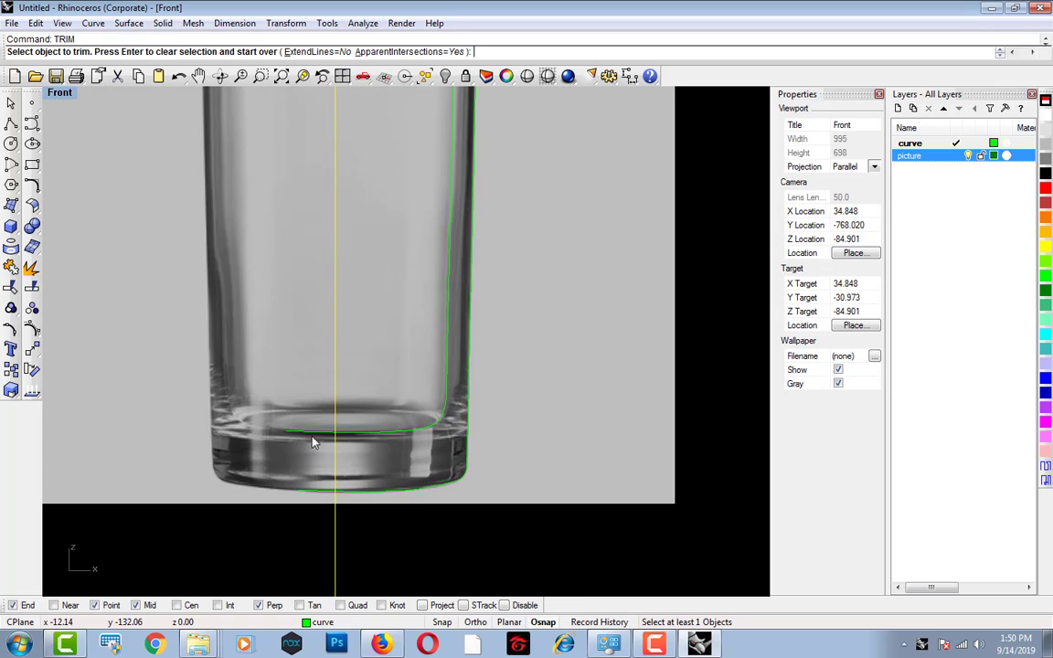
left_click(316, 438)
left_click(358, 470)
left_click(321, 498)
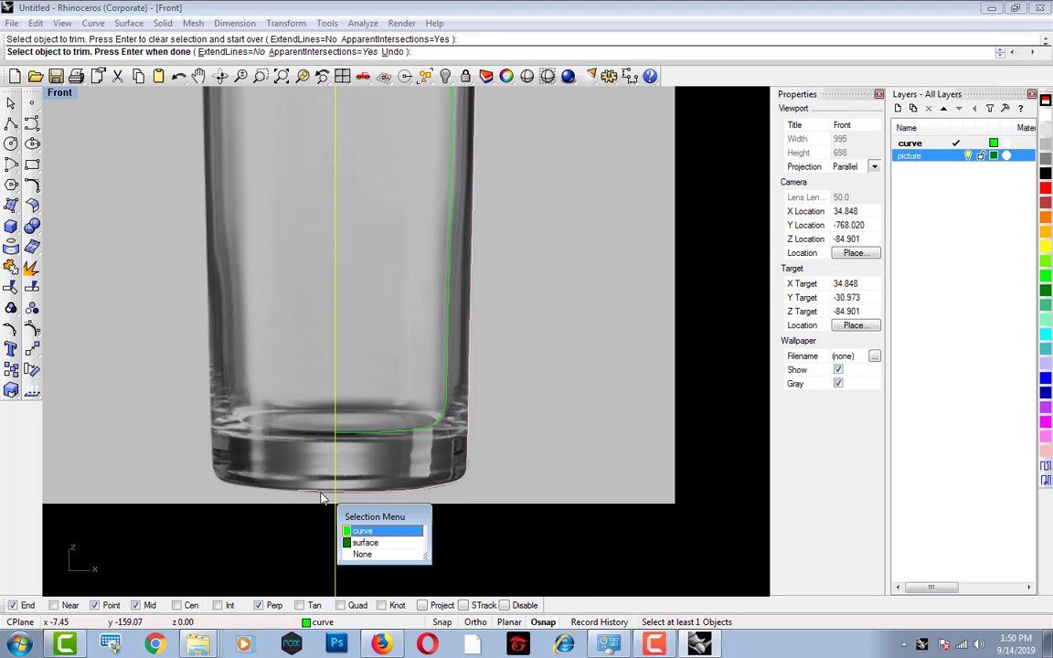
left_click(362, 530)
key("Return")
Delete the vertical center line used for trimming.
left_click(336, 538)
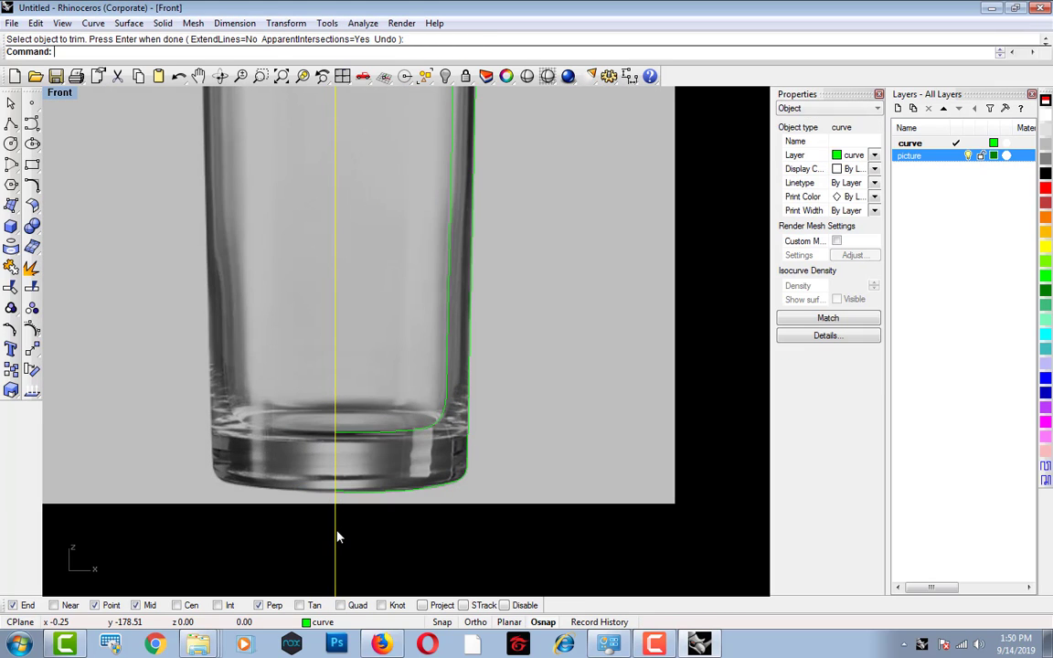
key("Delete")
scroll(393, 457, "down", 3)
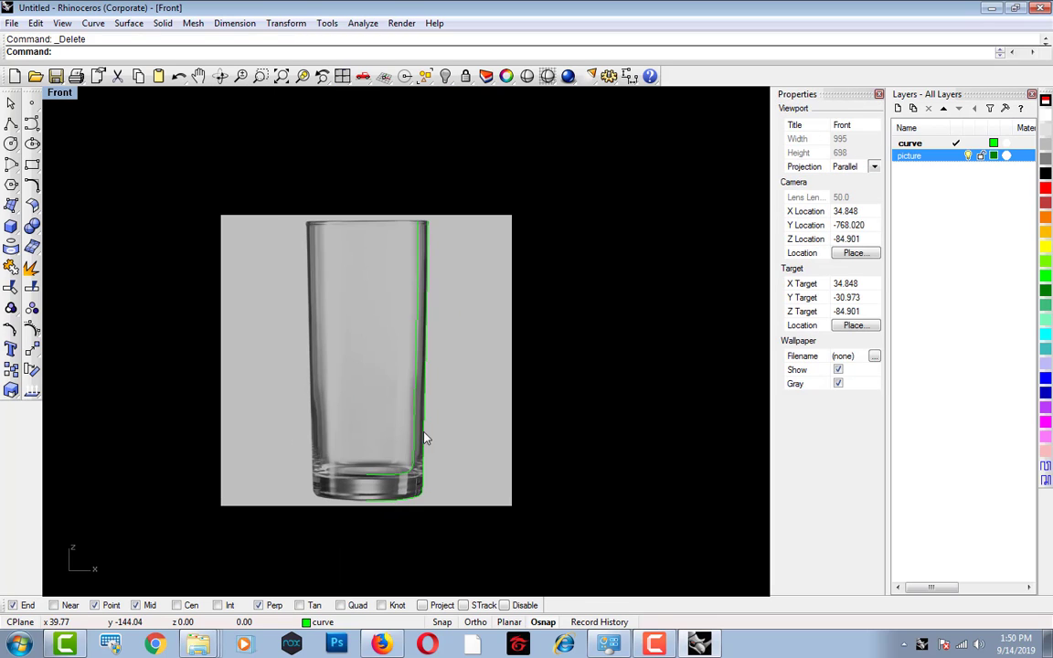
Close the rim with an interpolated curve from the inner wall's upper end to the outer wall's upper end.
scroll(425, 205, "up", 6)
middle_click(412, 270)
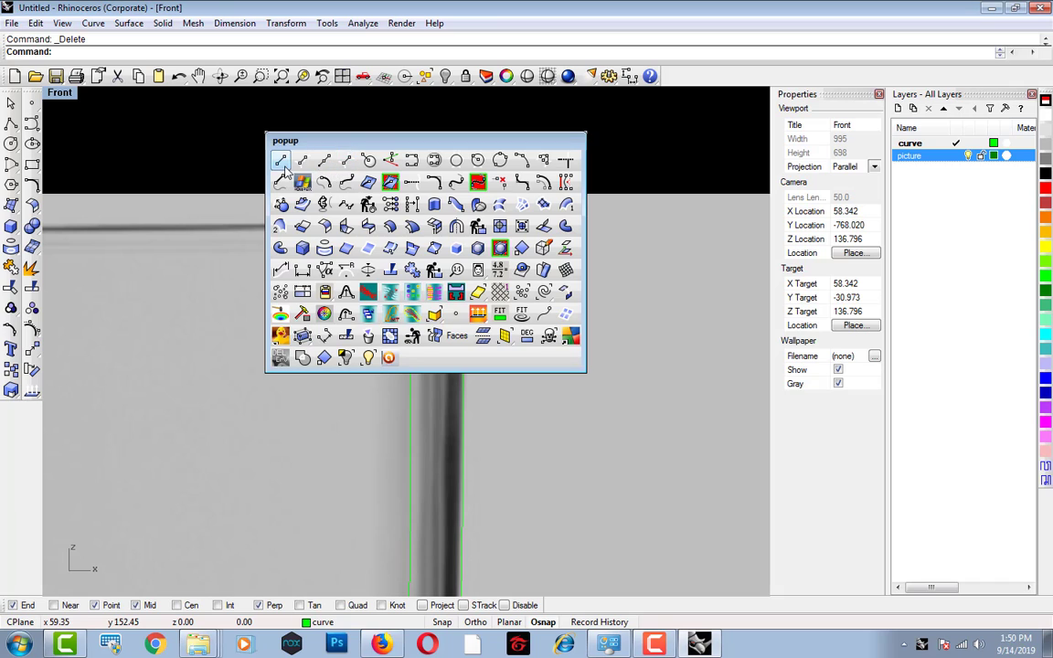
middle_click(401, 229)
left_click(424, 119)
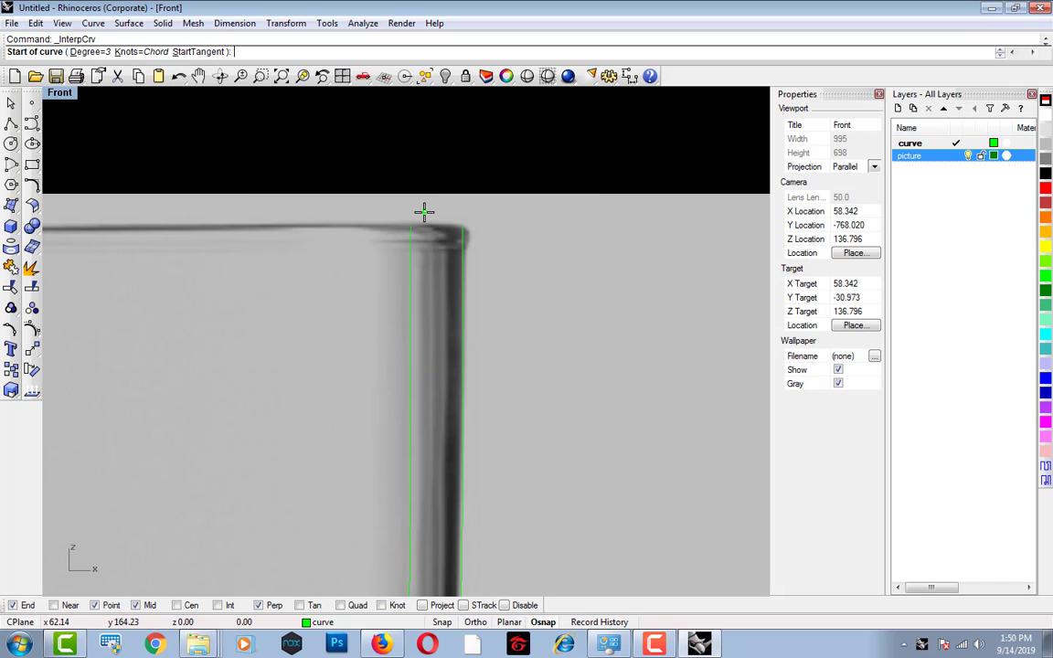
left_click(411, 225)
left_click(468, 223)
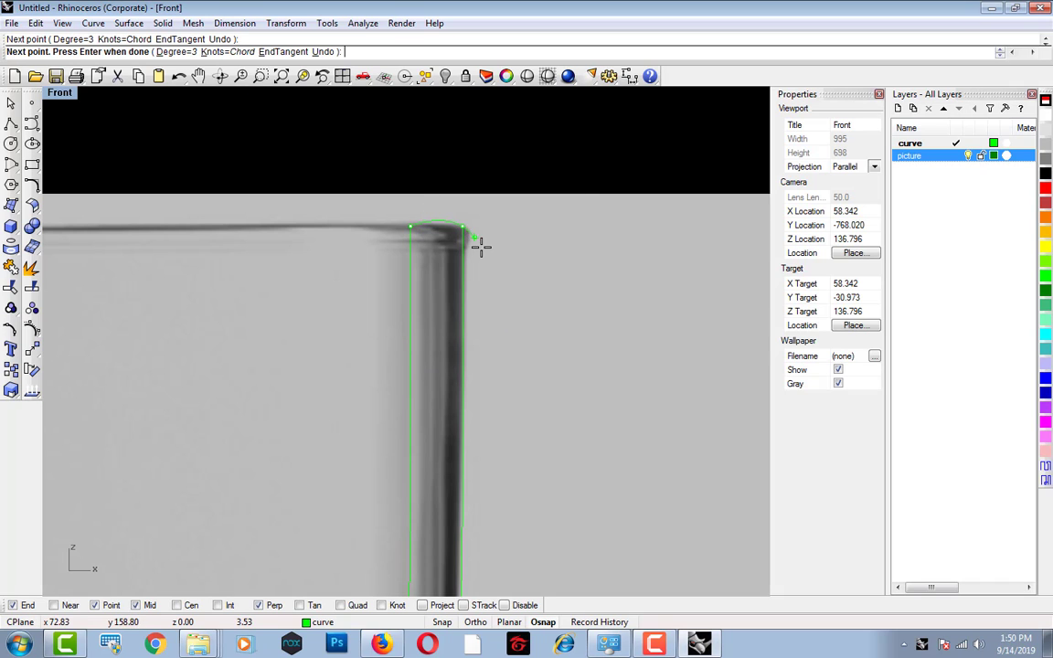
key("Return")
left_click(463, 239)
key("Escape")
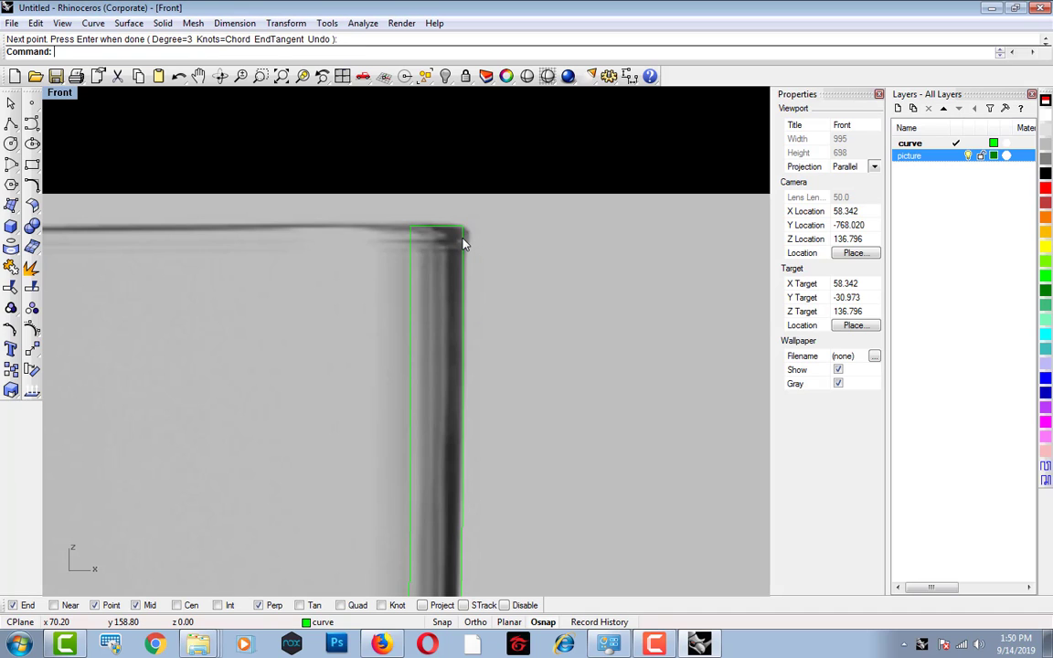
Join the outer wall, rim and inner wall curves into one profile curve.
key("Return")
key("ctrl+j")
left_click(475, 254)
left_click(504, 278)
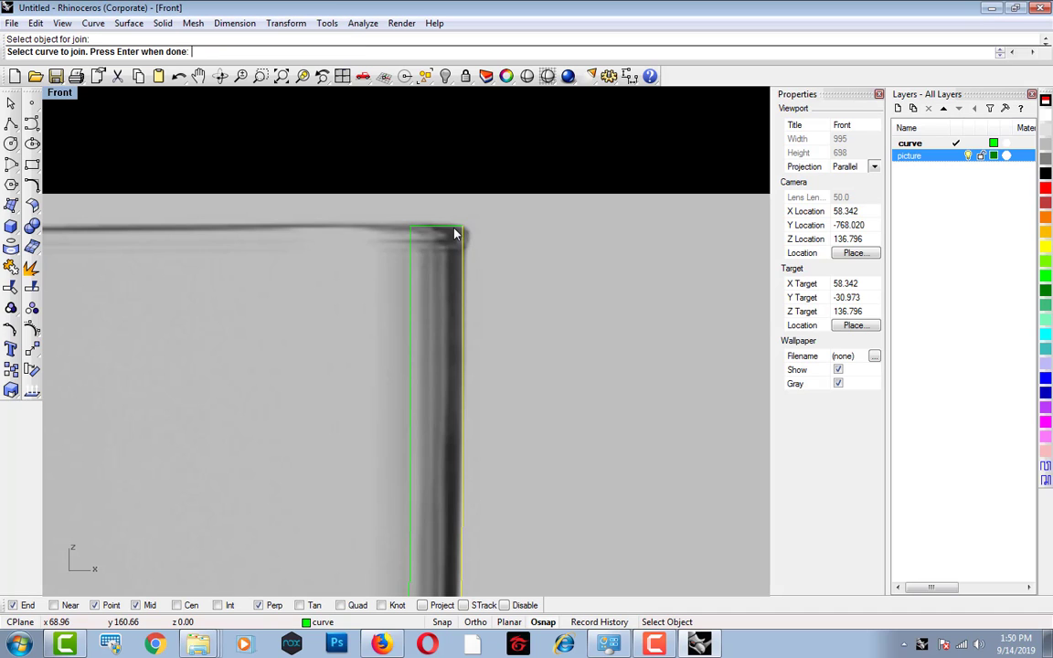
key("Return")
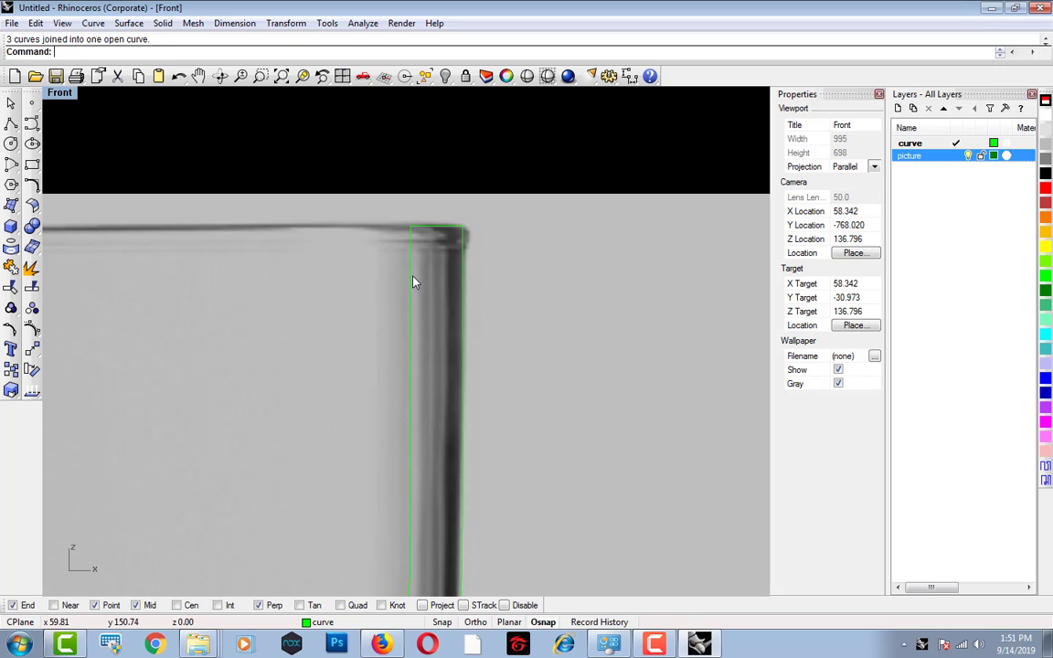
Select the joined profile to check its continuity from rim to base, then clear the selection and examine the whole glass.
left_click(419, 279)
left_click(442, 315)
scroll(448, 318, "down", 17)
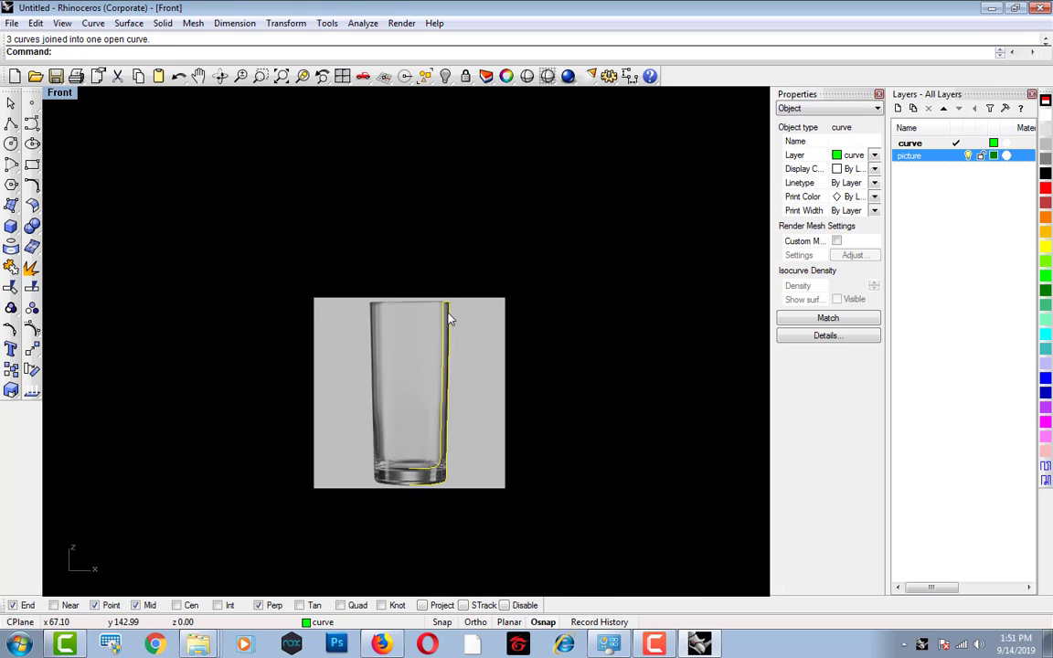
scroll(414, 508, "up", 8)
left_click(415, 498)
scroll(430, 428, "down", 2)
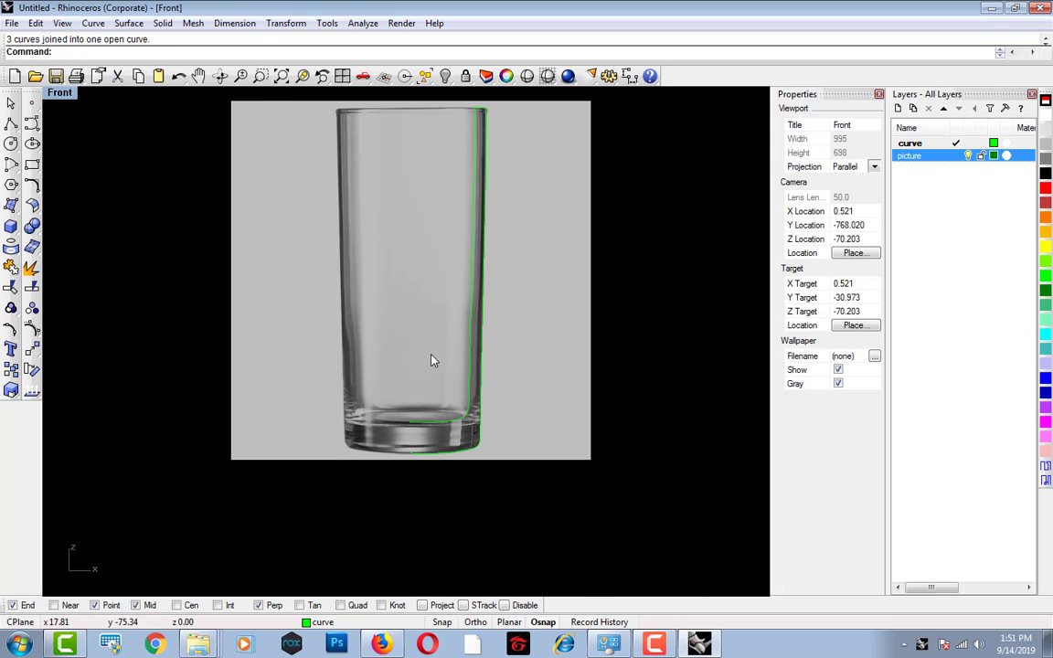
right_click_drag(431, 353, 433, 386)
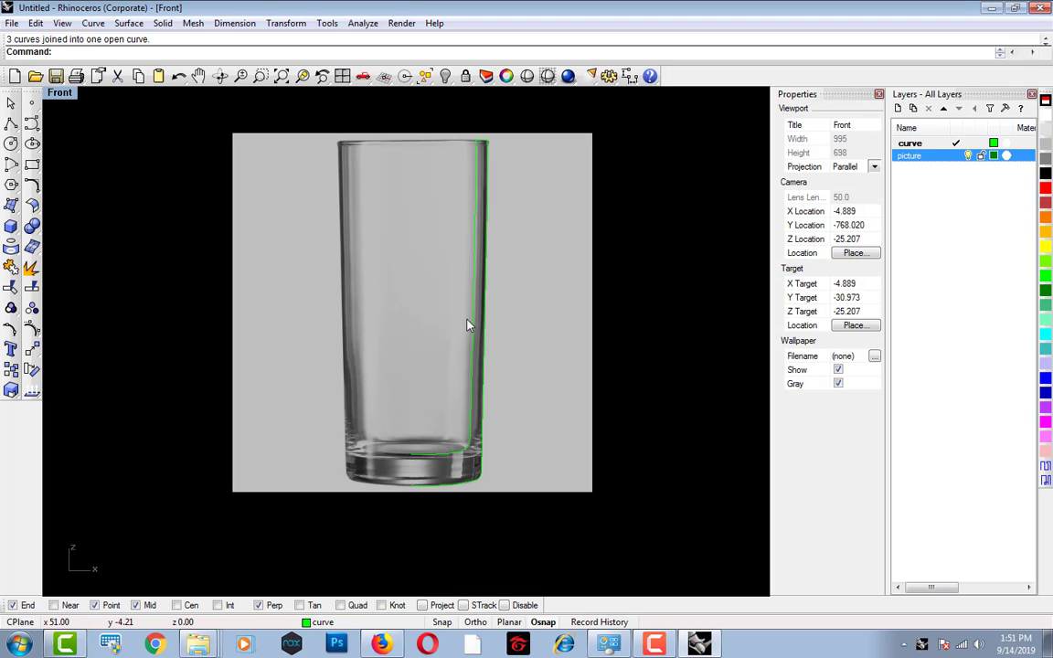
scroll(467, 324, "down", 4)
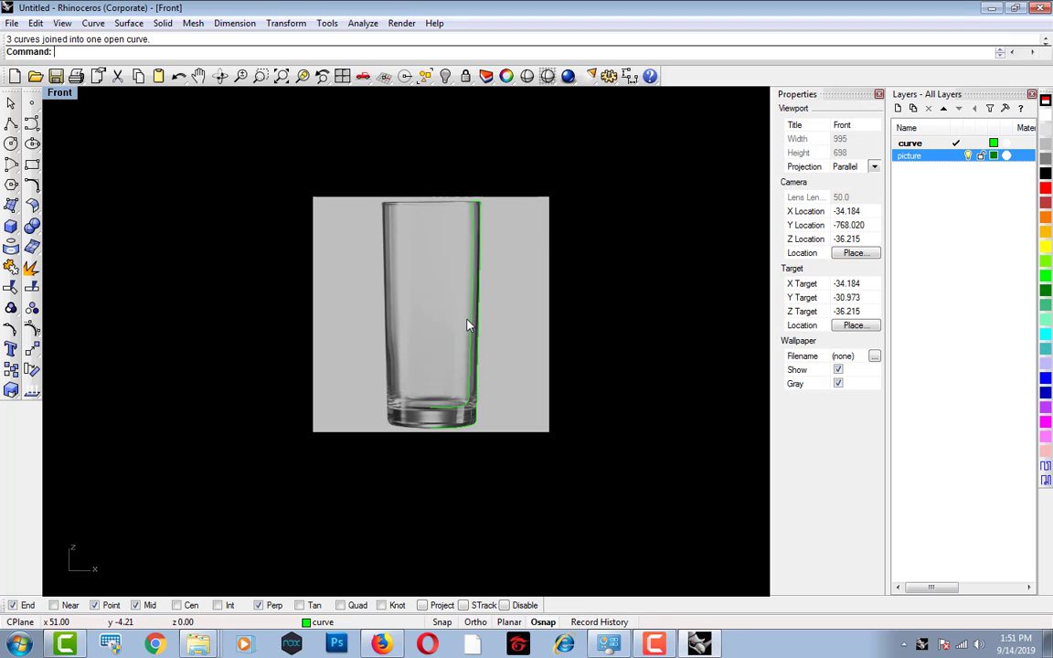
Revolve the joined profile, starting the revolve axis at the center end of the inner floor curve.
left_click(467, 324)
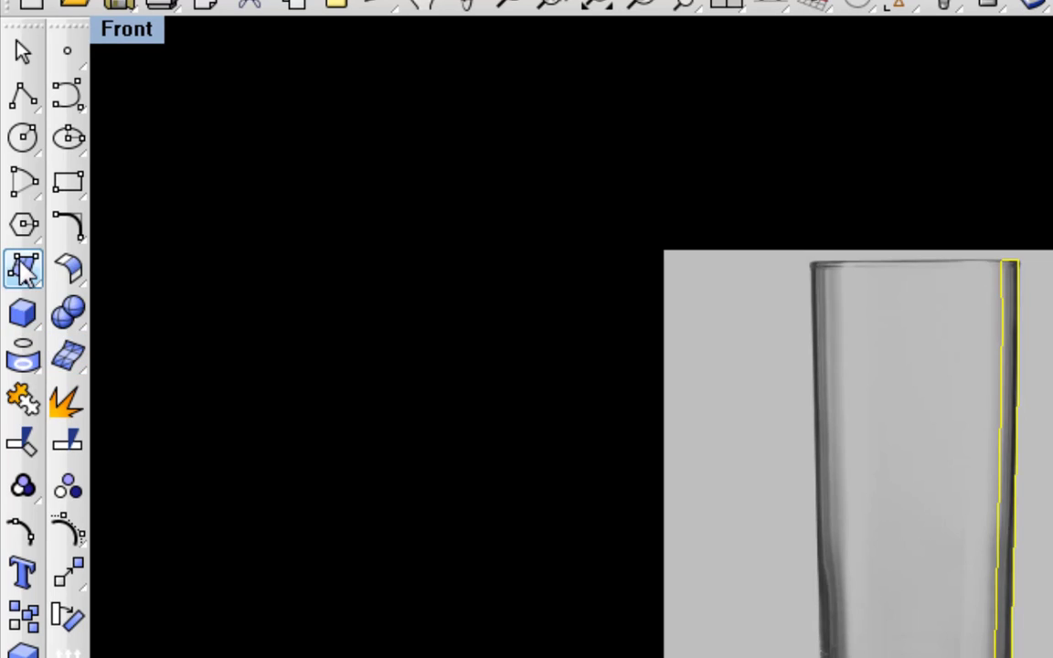
left_click(25, 272)
left_click(70, 392)
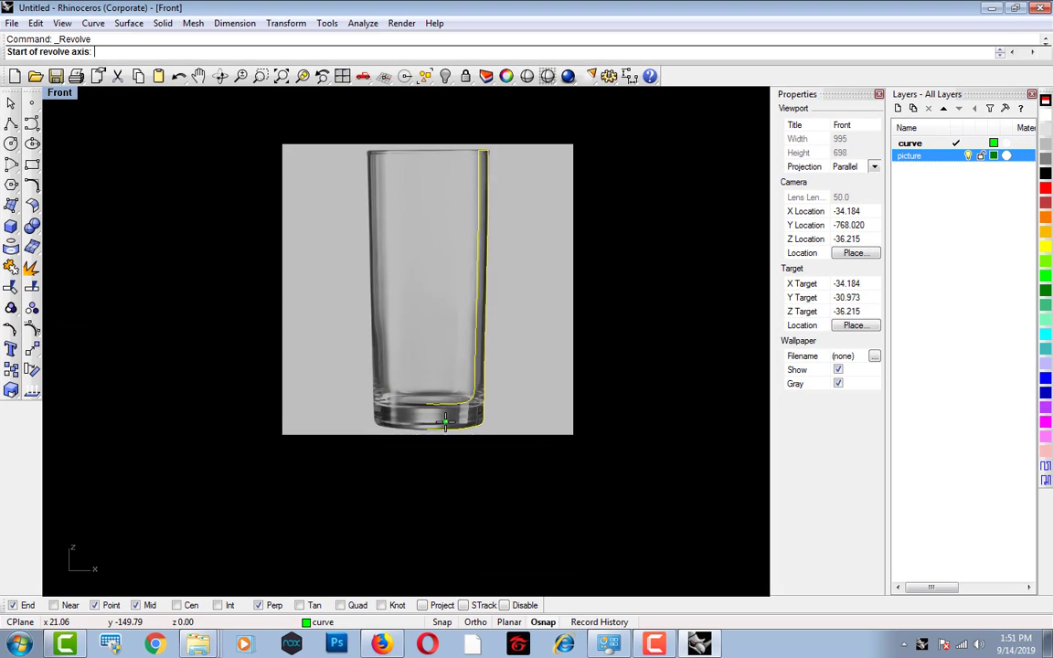
scroll(445, 420, "up", 3)
left_click(412, 393)
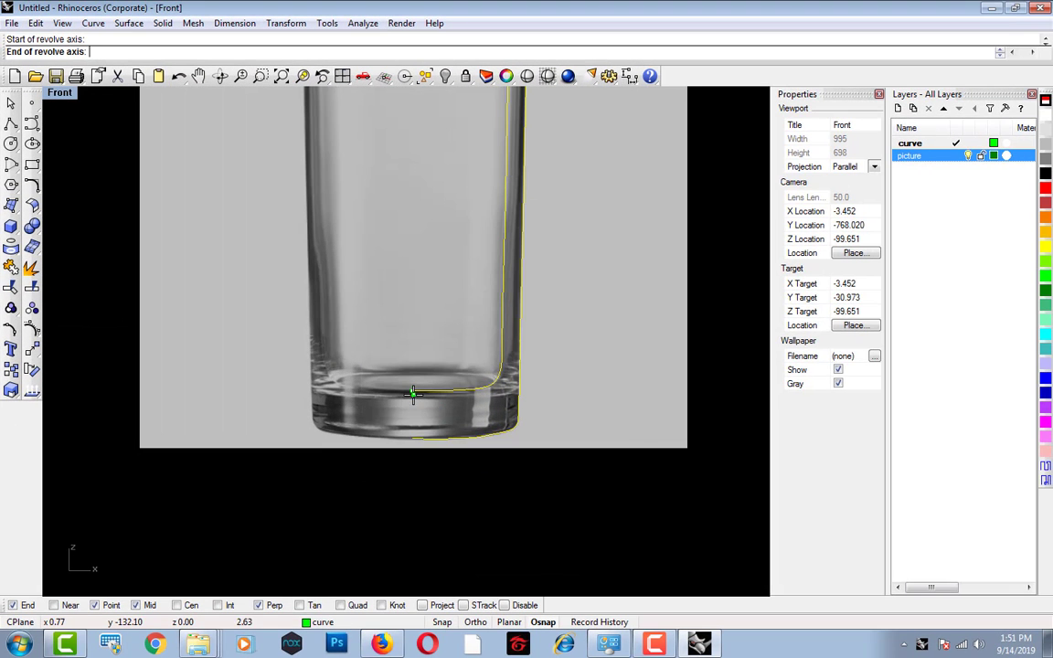
scroll(447, 257, "down", 3)
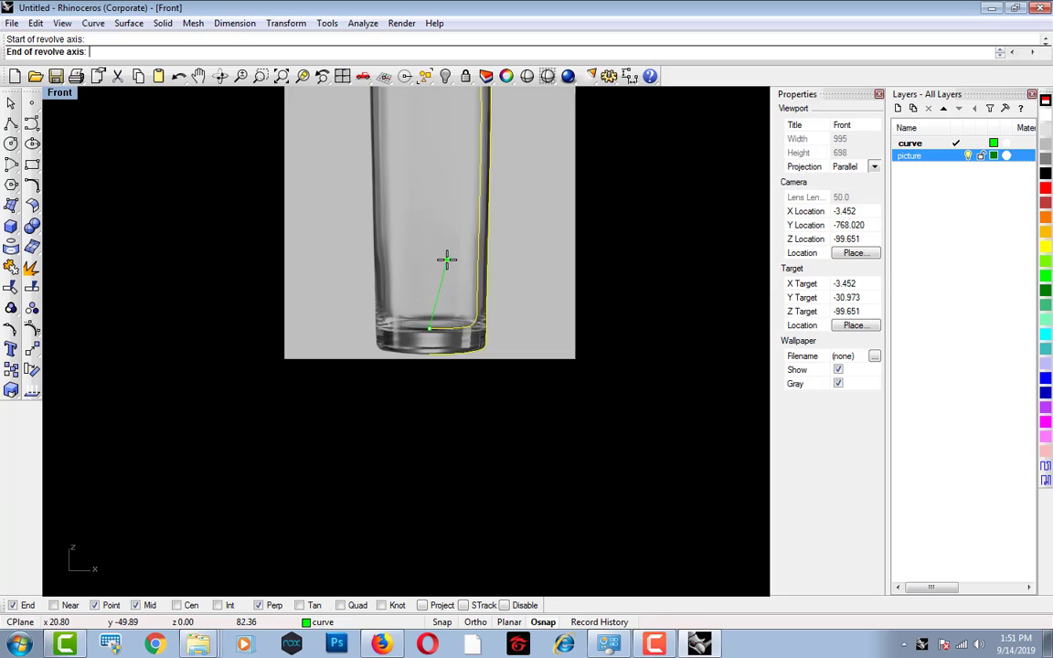